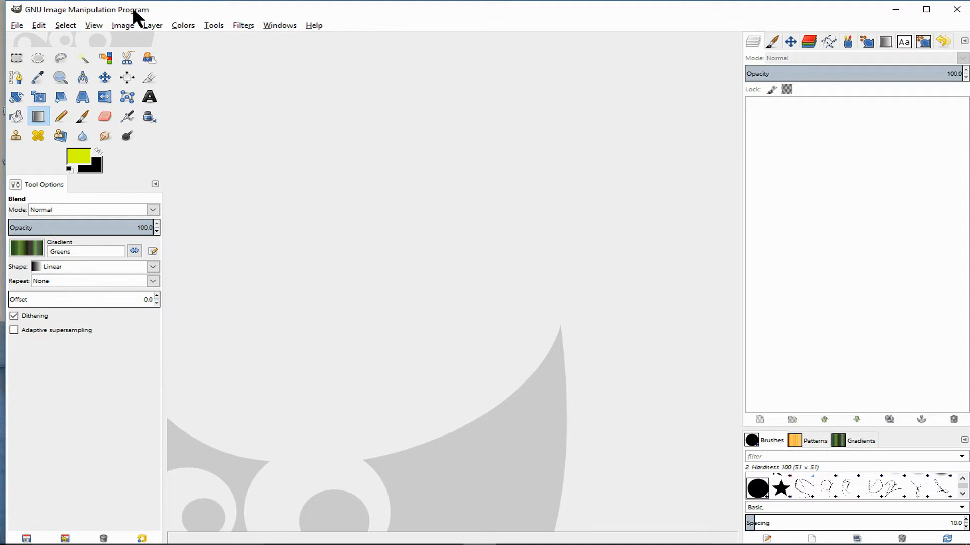
Start a new Alien Neon logo and set its text to "RCG".
click(16, 24)
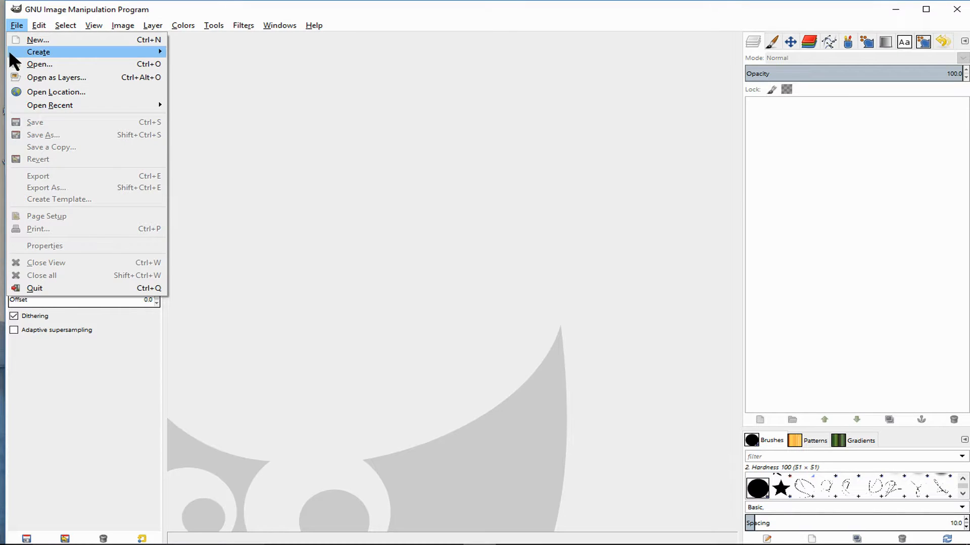
mouse_move(26, 56)
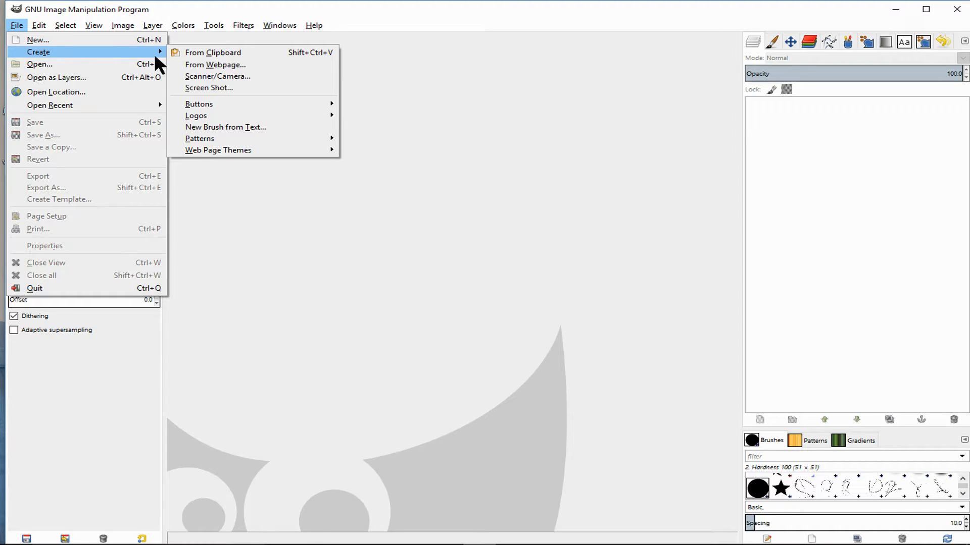
mouse_move(202, 120)
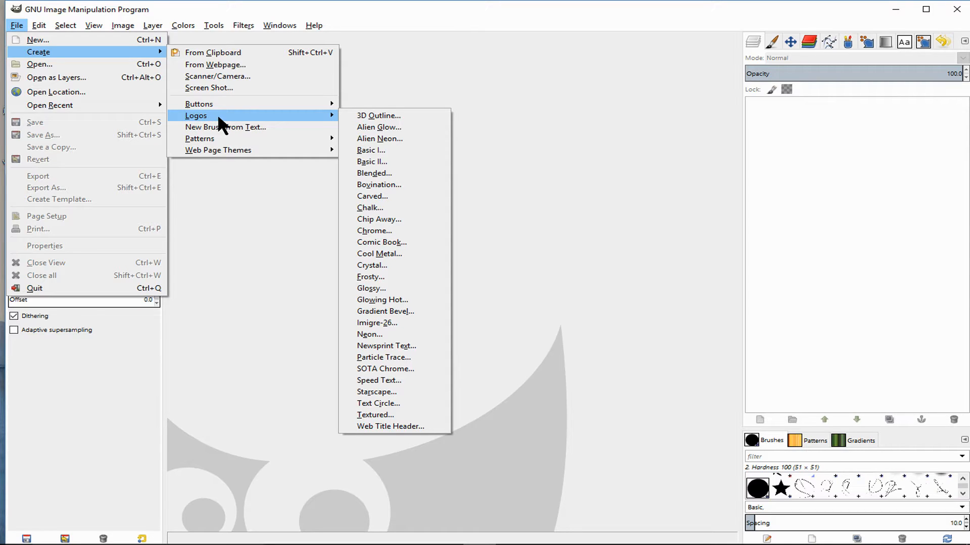
click(384, 140)
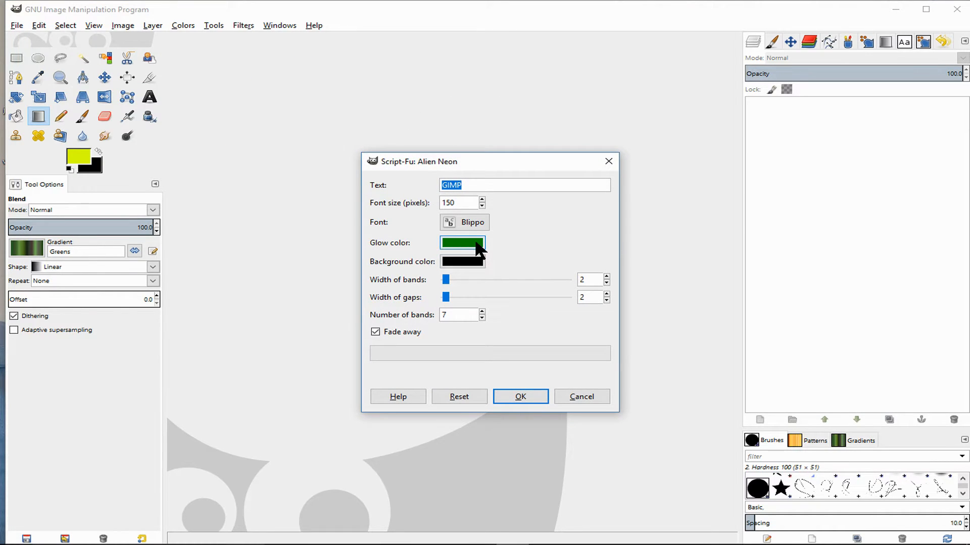
click(473, 184)
key(BackSpace)
key(BackSpace)
key(BackSpace)
key(BackSpace)
text(RCG)
Set the logo's font to Sans Bold and generate the Alien Neon logo image.
click(474, 223)
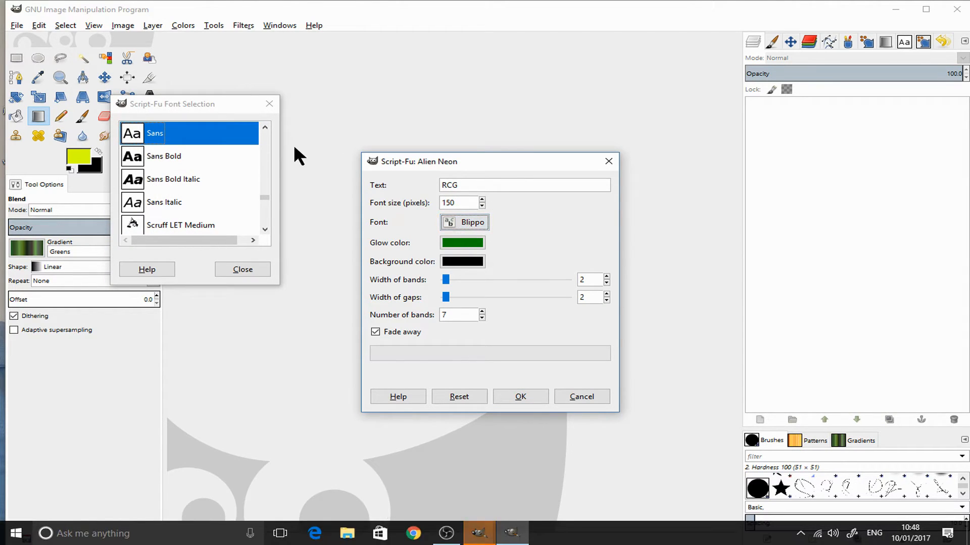
drag(266, 193, 265, 196)
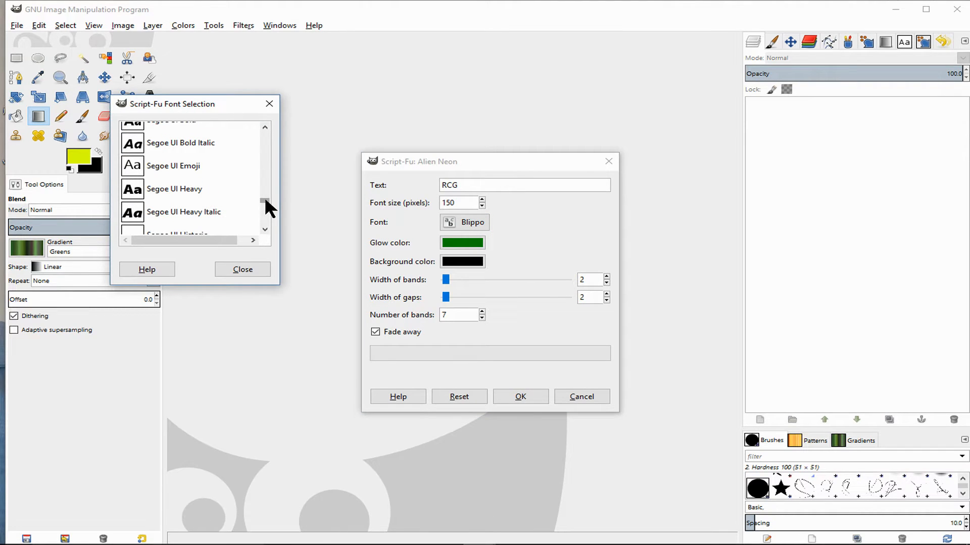
click(265, 229)
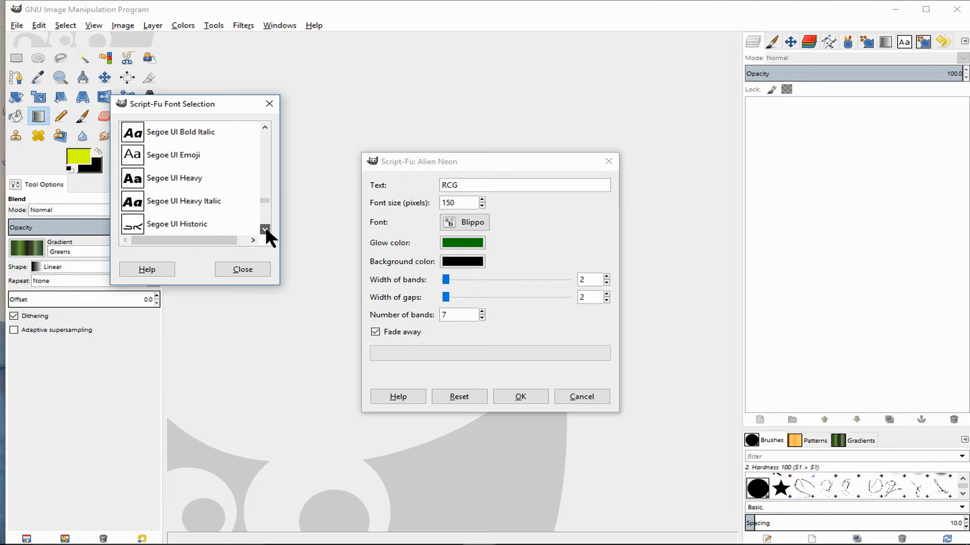
click(264, 228)
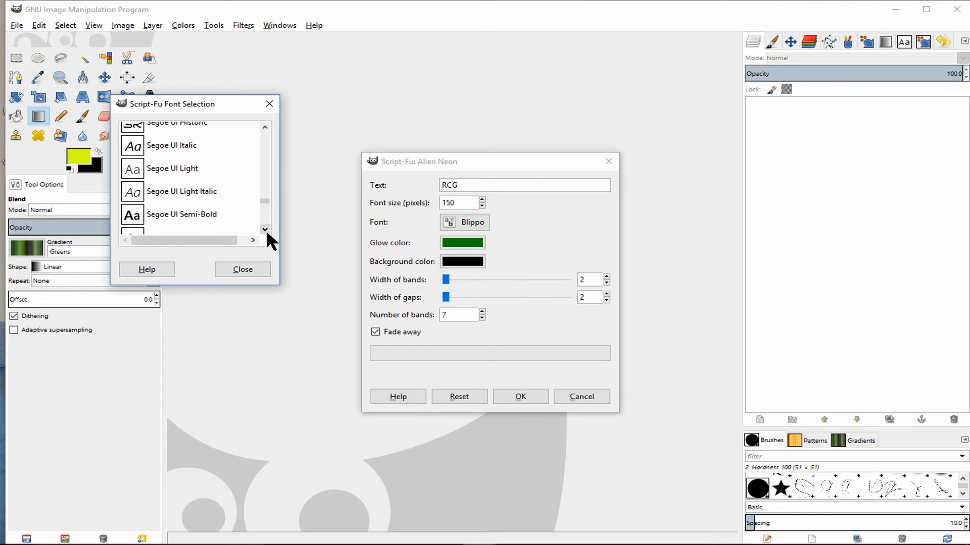
click(265, 228)
click(265, 229)
click(265, 229)
click(265, 229)
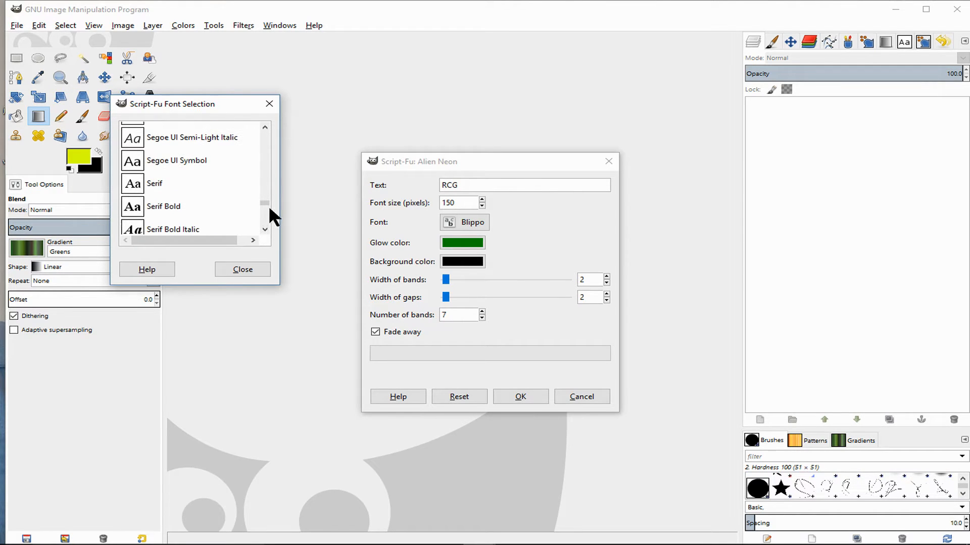
mouse_move(265, 202)
mouse_down()
mouse_move(274, 216)
mouse_move(282, 196)
mouse_up()
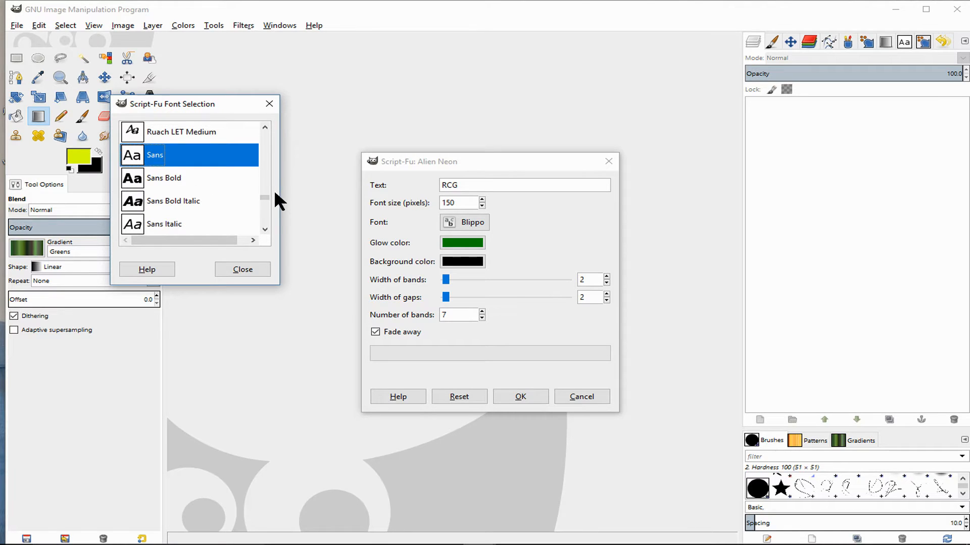
click(137, 185)
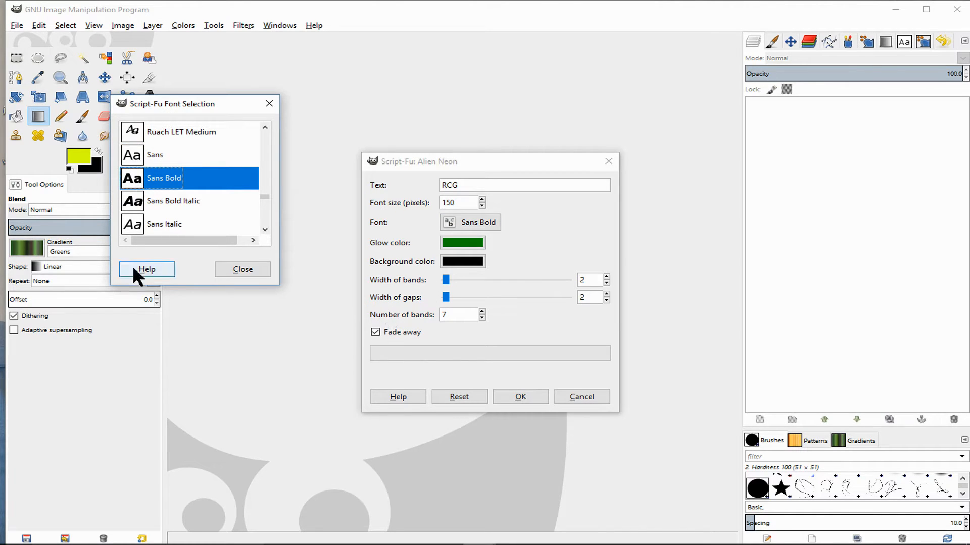
click(253, 273)
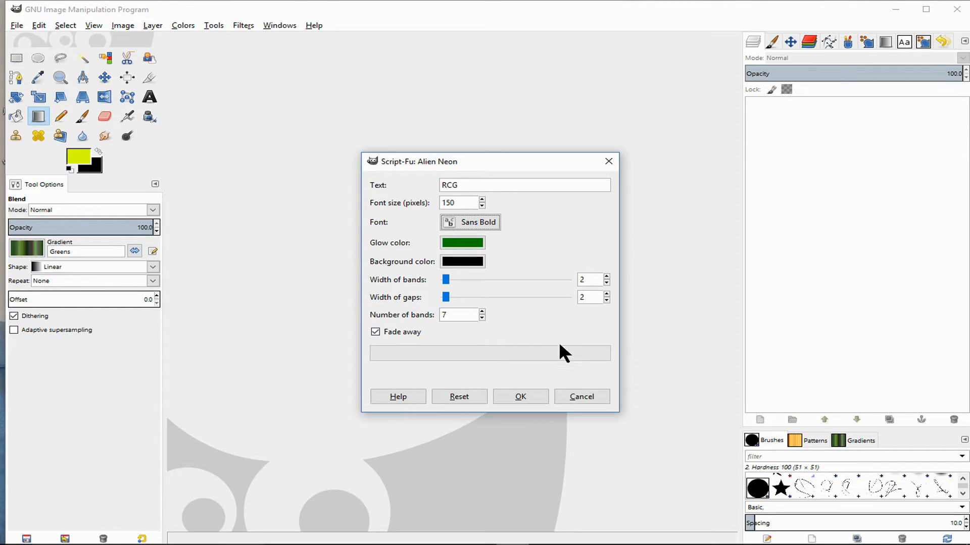
click(520, 396)
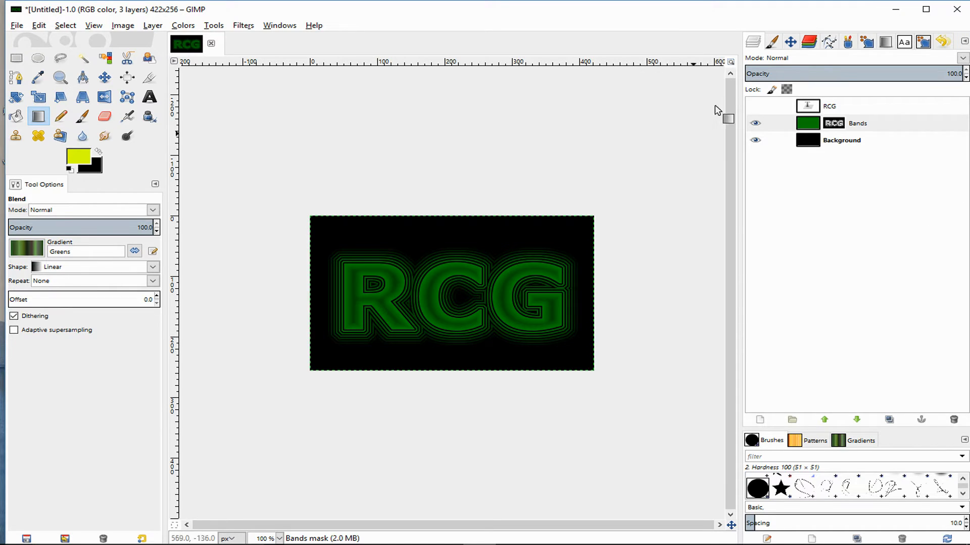
Select the Background layer and set the Blend tool's gradient to FG to BG (RGB).
click(751, 41)
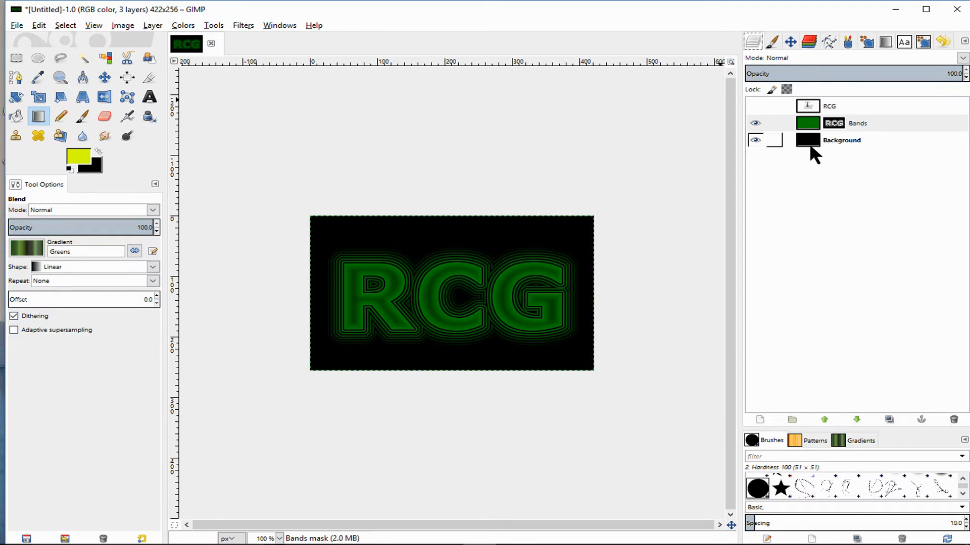
click(841, 140)
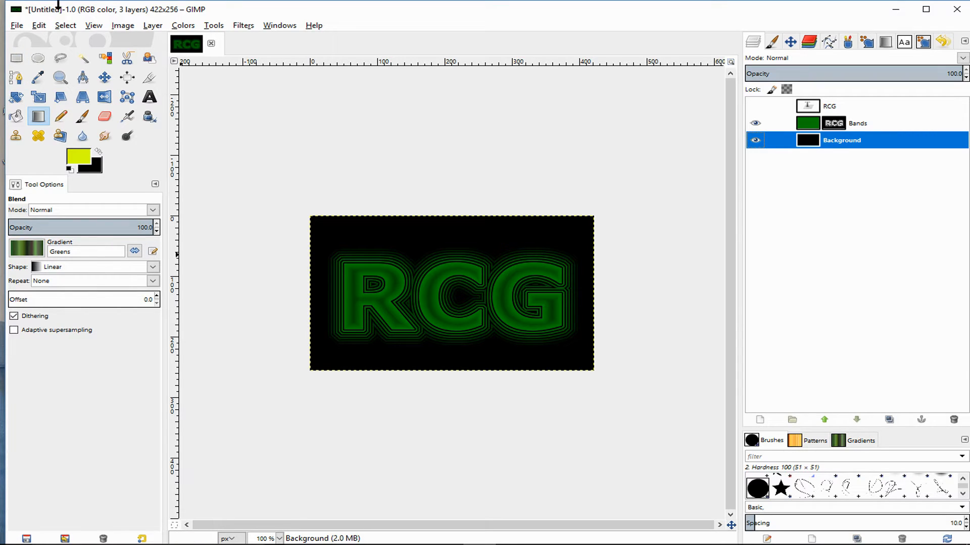
click(38, 117)
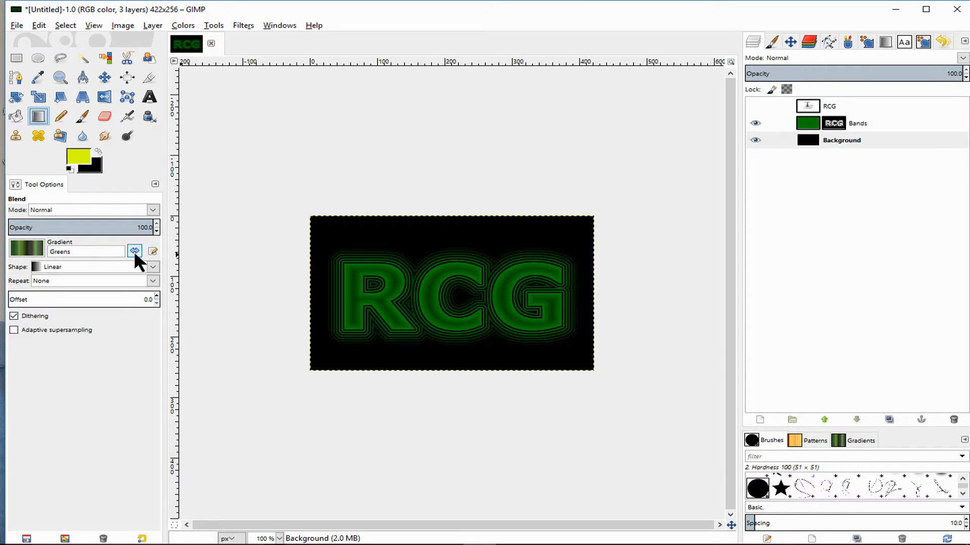
click(37, 248)
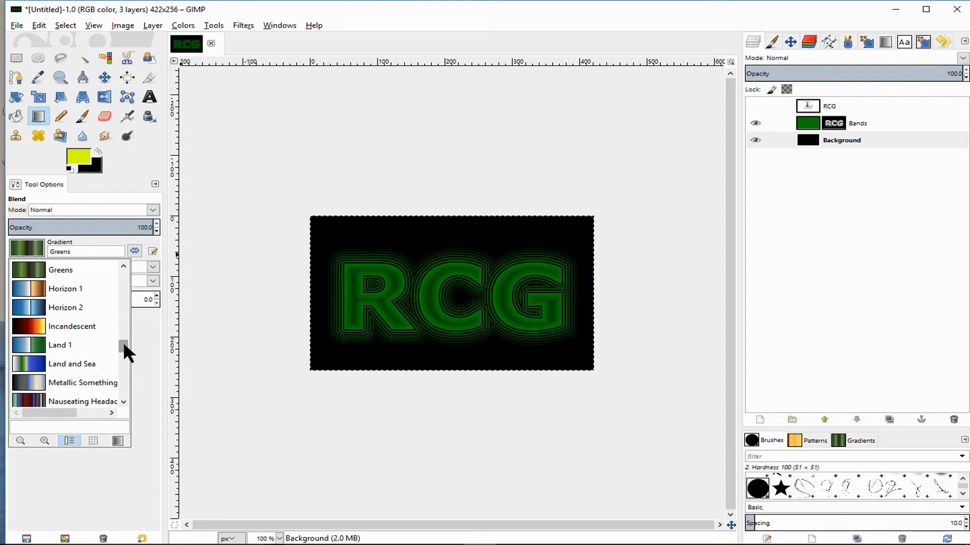
mouse_move(123, 341)
mouse_down()
mouse_move(126, 272)
mouse_move(136, 325)
mouse_move(137, 300)
mouse_move(98, 311)
mouse_move(123, 306)
mouse_move(127, 336)
mouse_up()
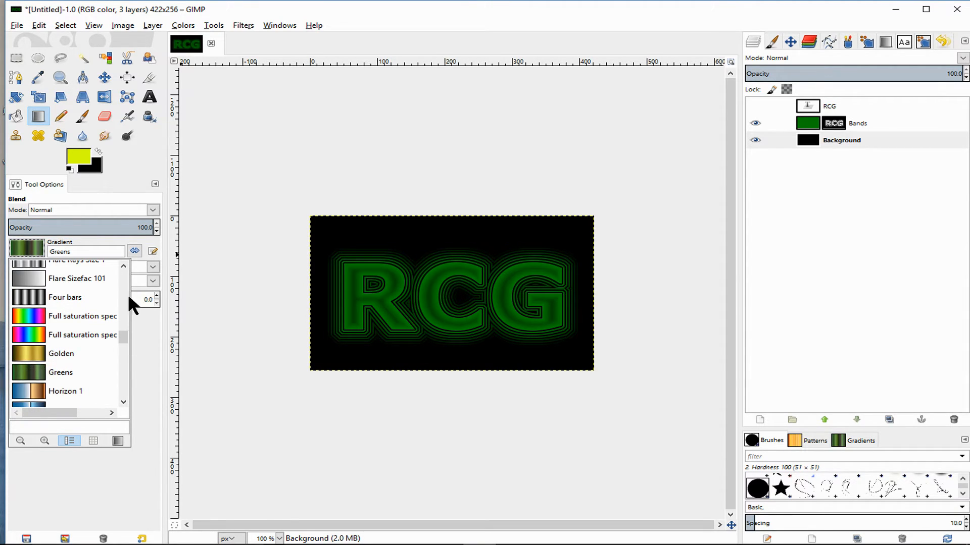
drag(123, 261, 123, 262)
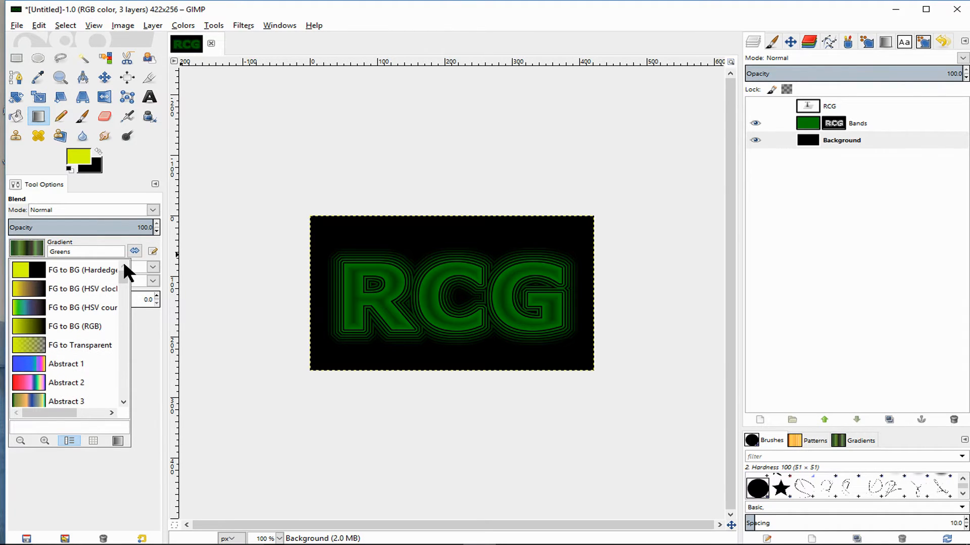
click(26, 327)
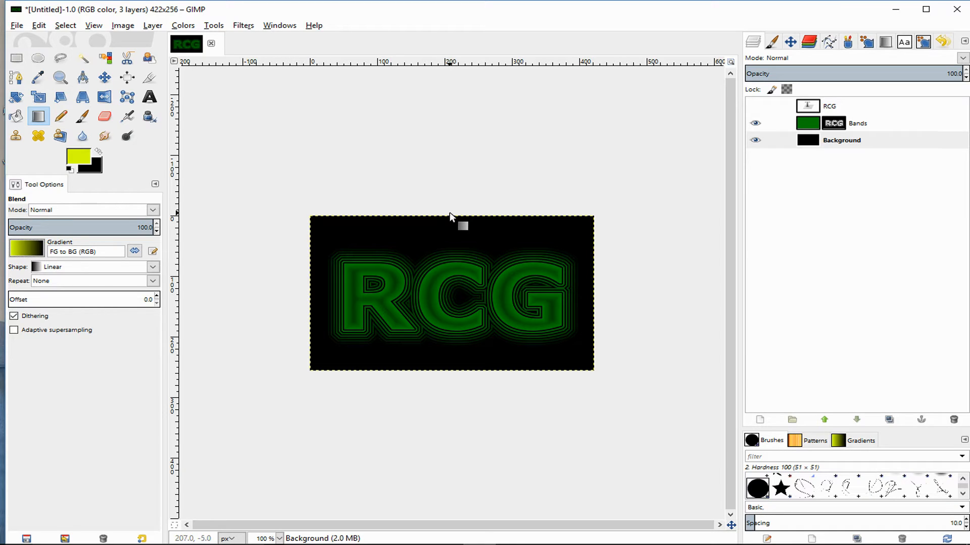
Fill the Background layer with a vertical linear gradient about 269 px long, from the image's upper edge to just past its lower edge.
drag(449, 214, 457, 378)
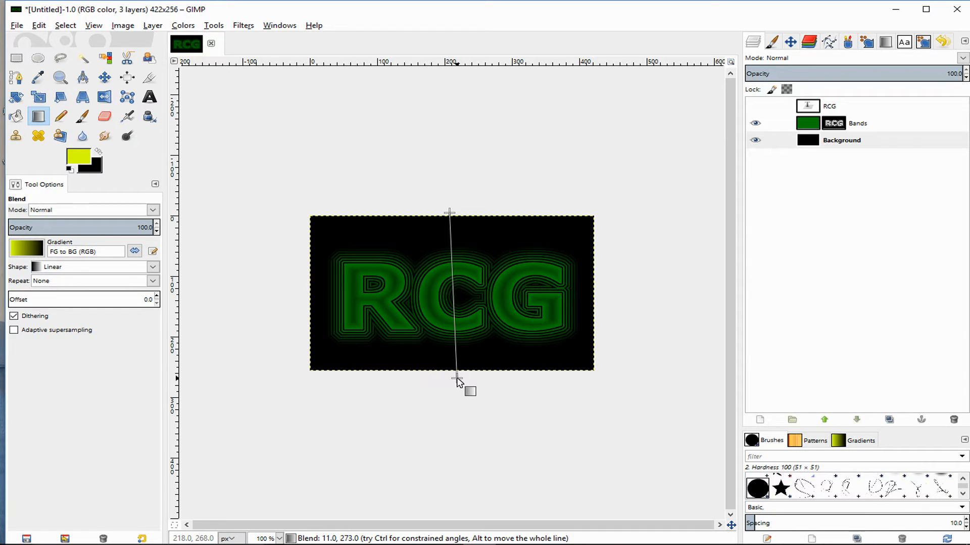
key(ctrl)
mouse_move(457, 379)
mouse_down()
mouse_move(484, 351)
mouse_move(448, 365)
mouse_move(355, 348)
mouse_move(330, 301)
mouse_move(456, 341)
mouse_move(452, 378)
mouse_up()
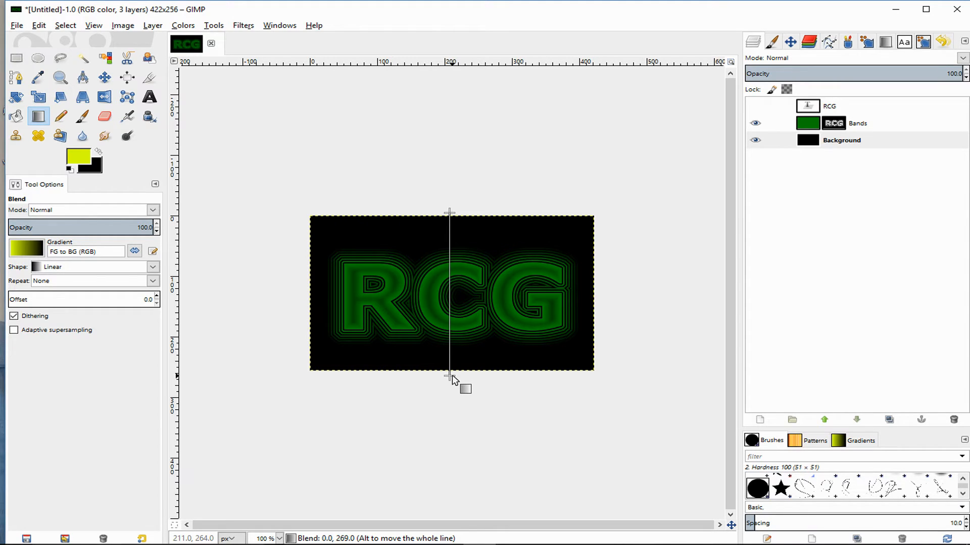
drag(452, 378, 453, 380)
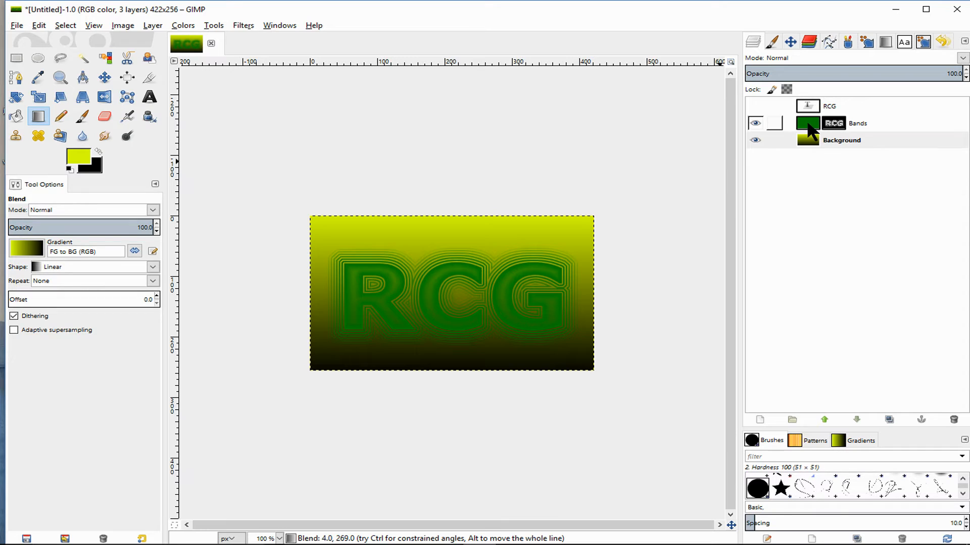
Flatten the logo image into a single layer.
click(809, 105)
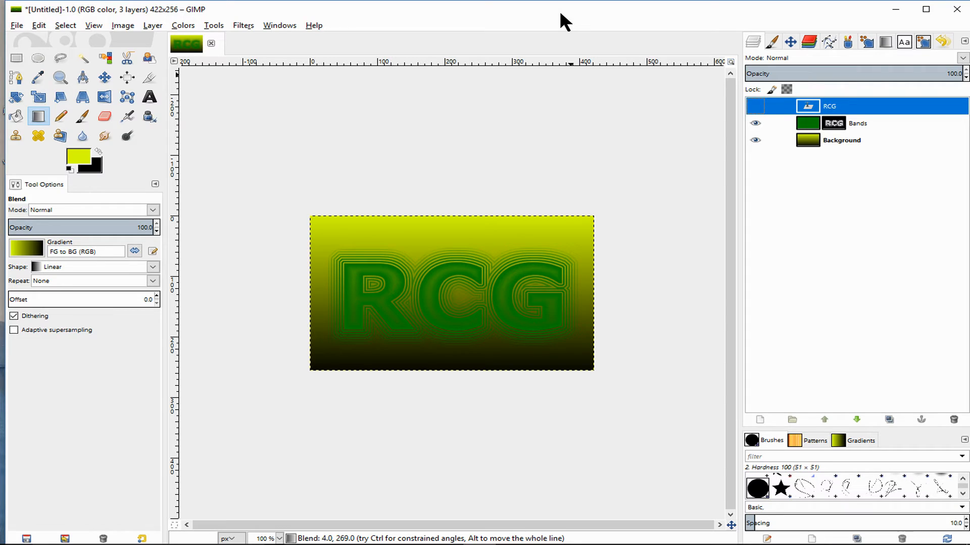
click(20, 25)
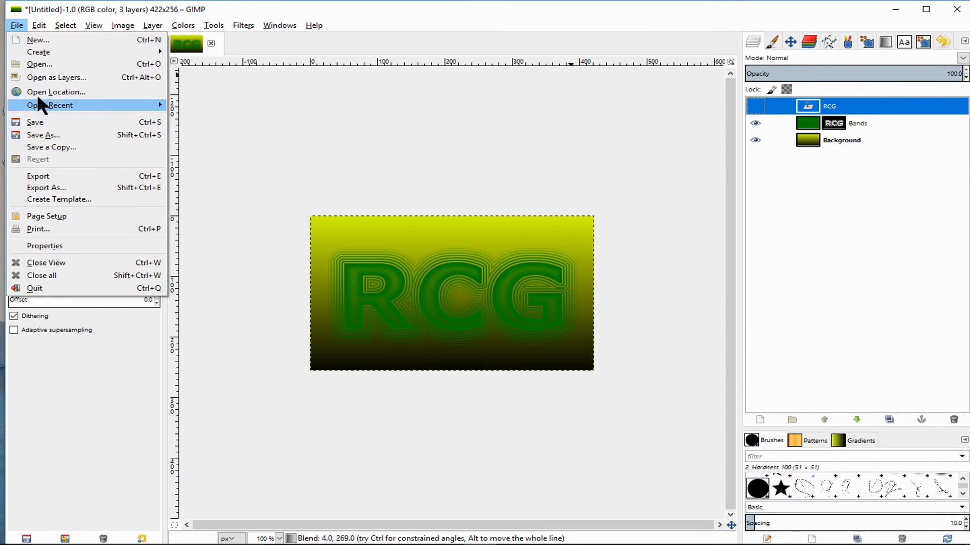
mouse_move(104, 24)
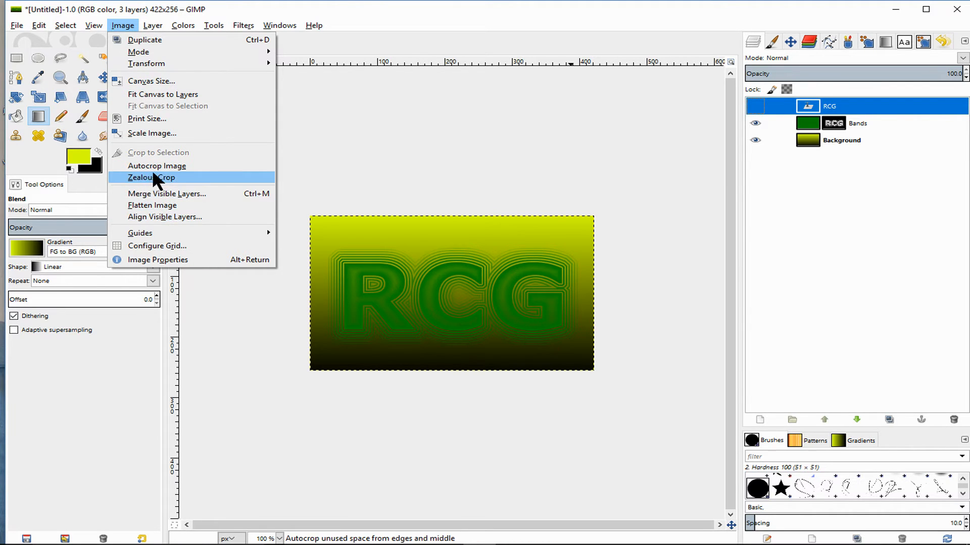
click(168, 205)
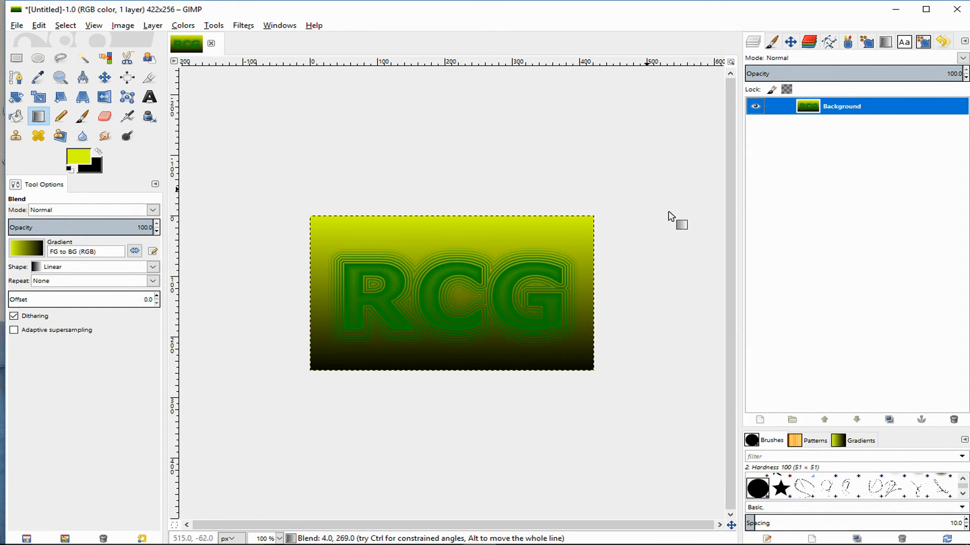
Start exporting the image and name the file rcglogo1.jpg.
click(14, 27)
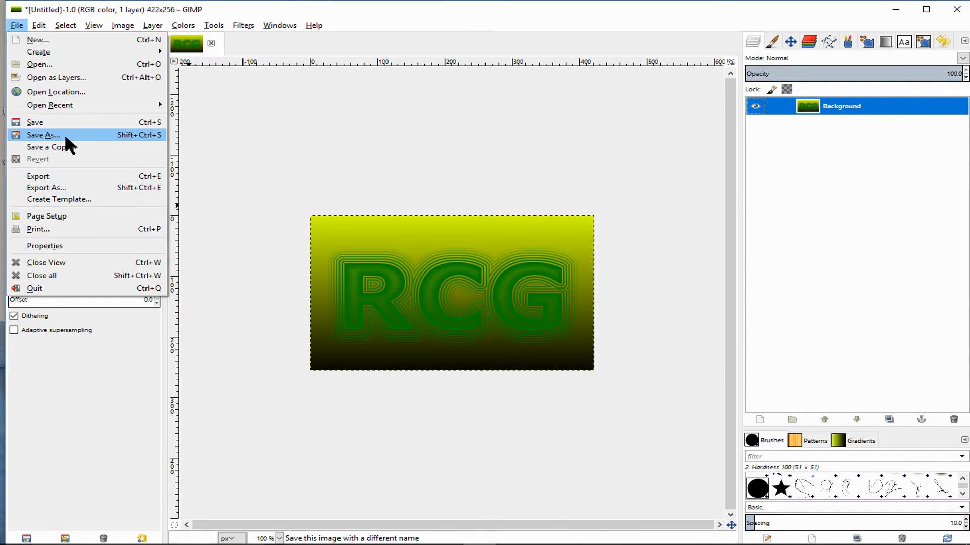
click(37, 176)
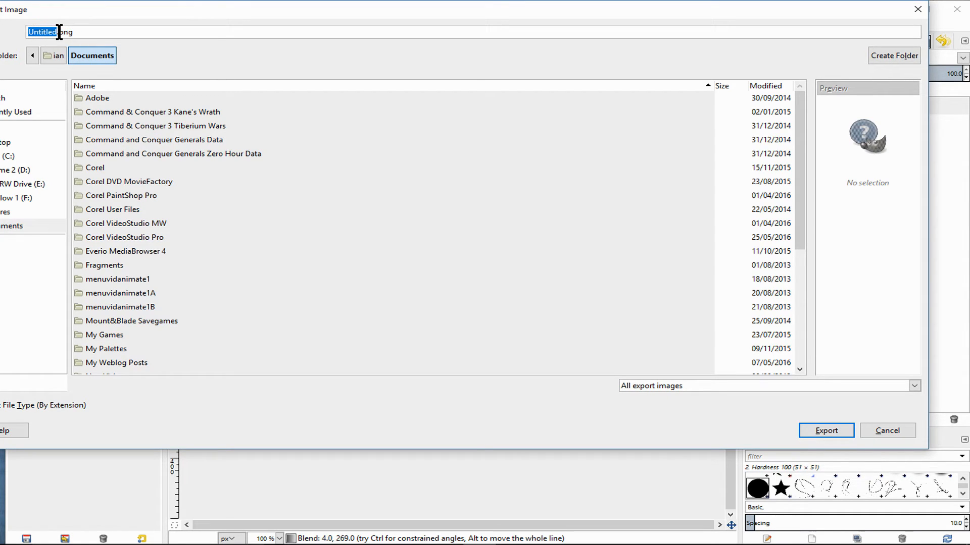
drag(59, 32, 1, 33)
text(rcglog)
text(1)
drag(120, 32, 65, 32)
key(BackSpace)
Set the export file type to JPEG image and choose the Desktop as the destination folder.
drag(235, 4, 300, 4)
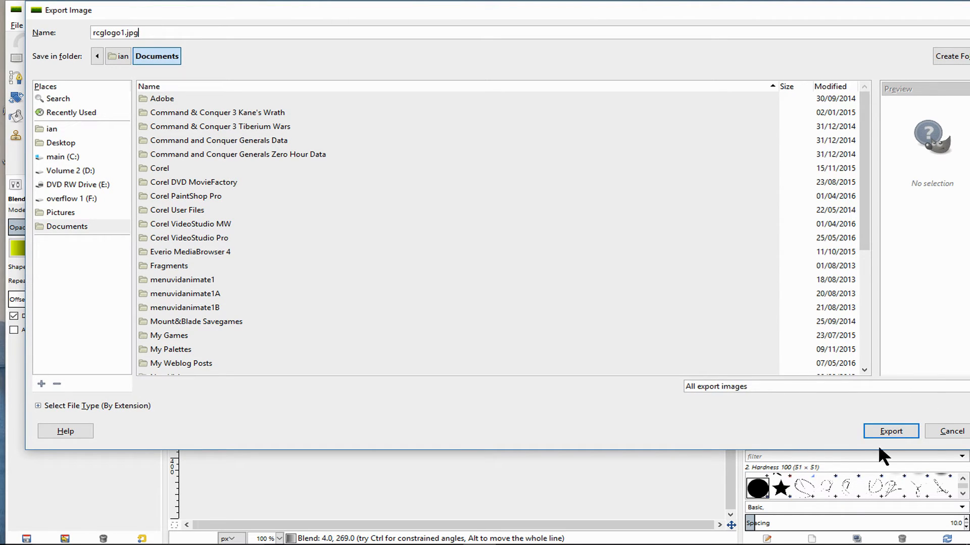
drag(750, 12, 696, 40)
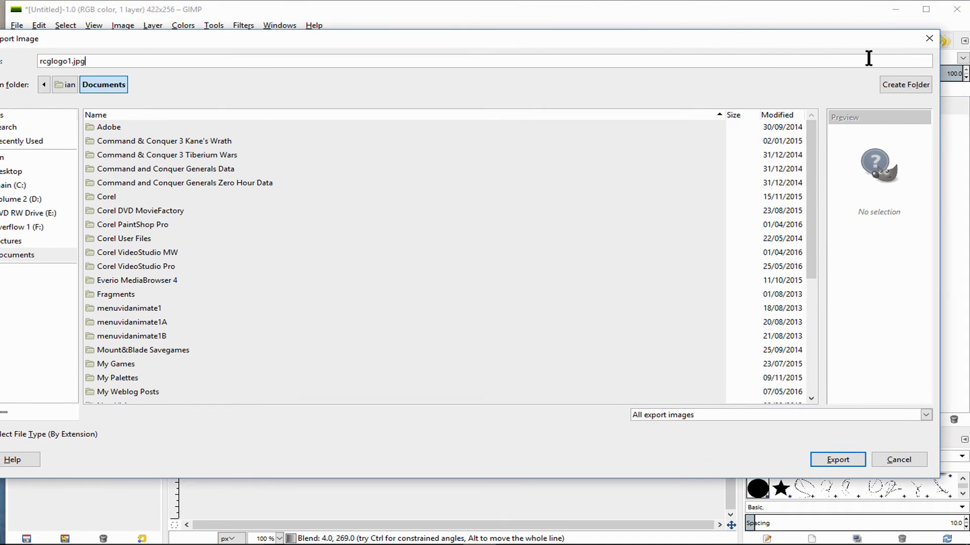
click(926, 414)
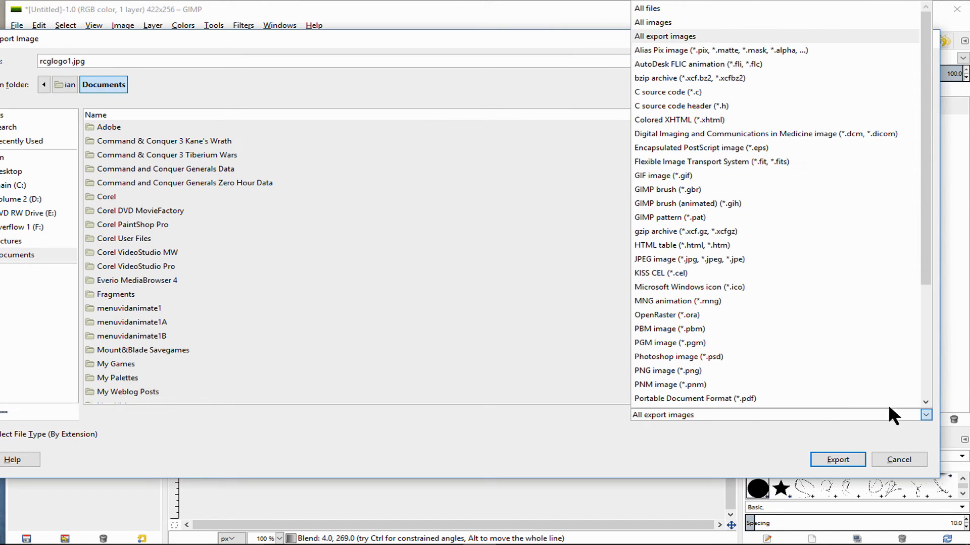
click(643, 257)
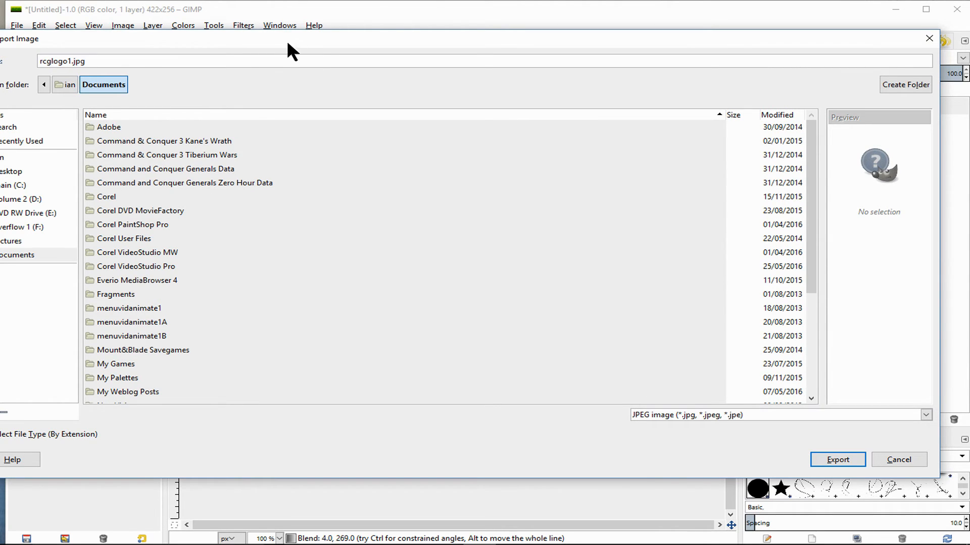
drag(291, 40, 373, 38)
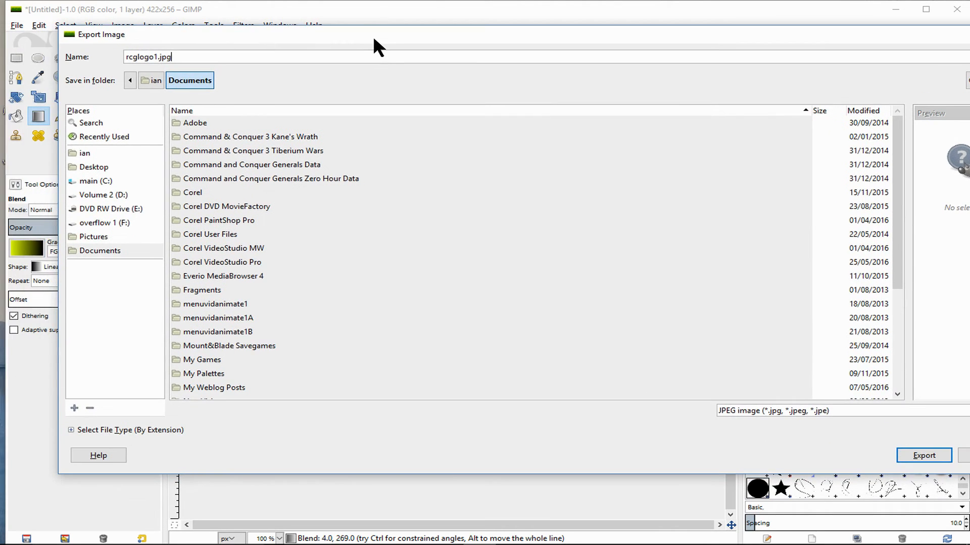
click(91, 168)
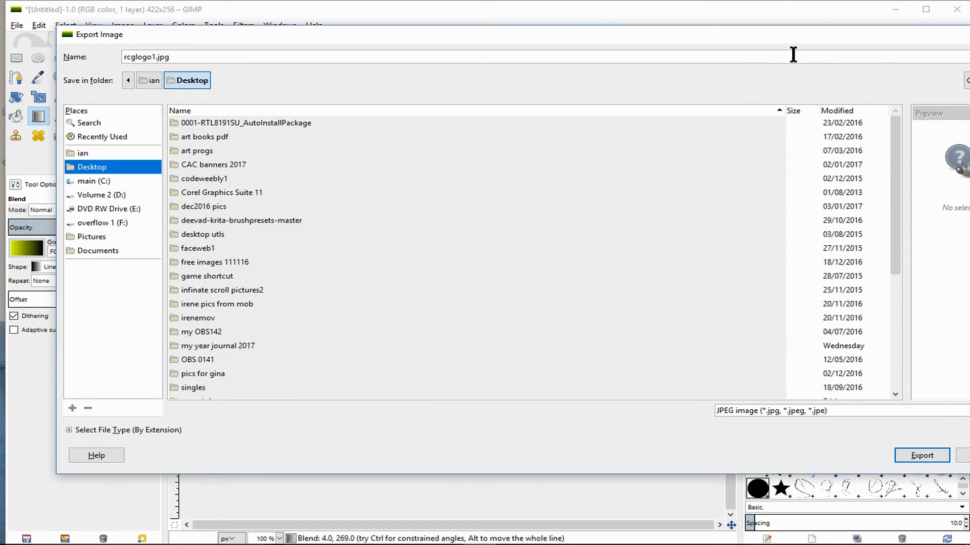
Export the RCG logo as a JPEG at quality 90 and close the image, discarding its unsaved changes.
click(923, 452)
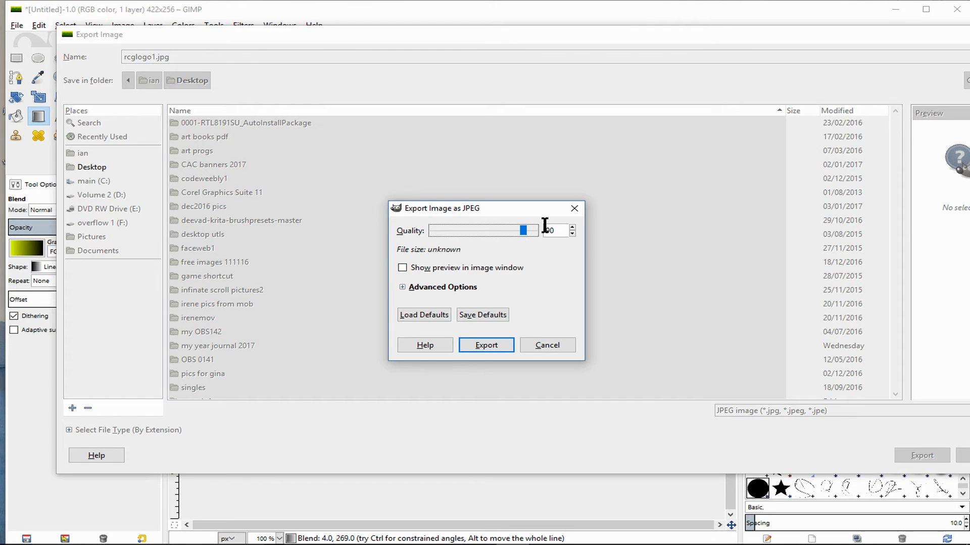
click(492, 345)
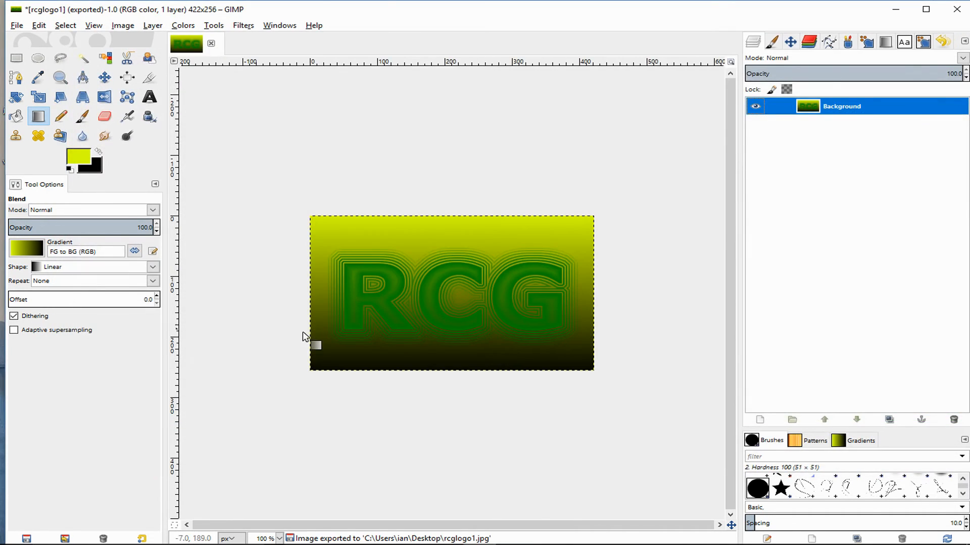
click(211, 44)
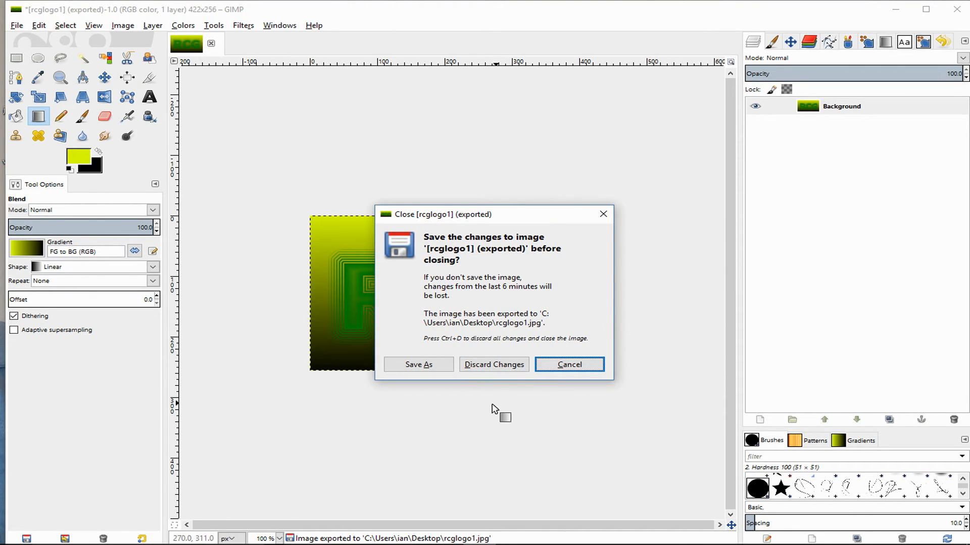
click(511, 362)
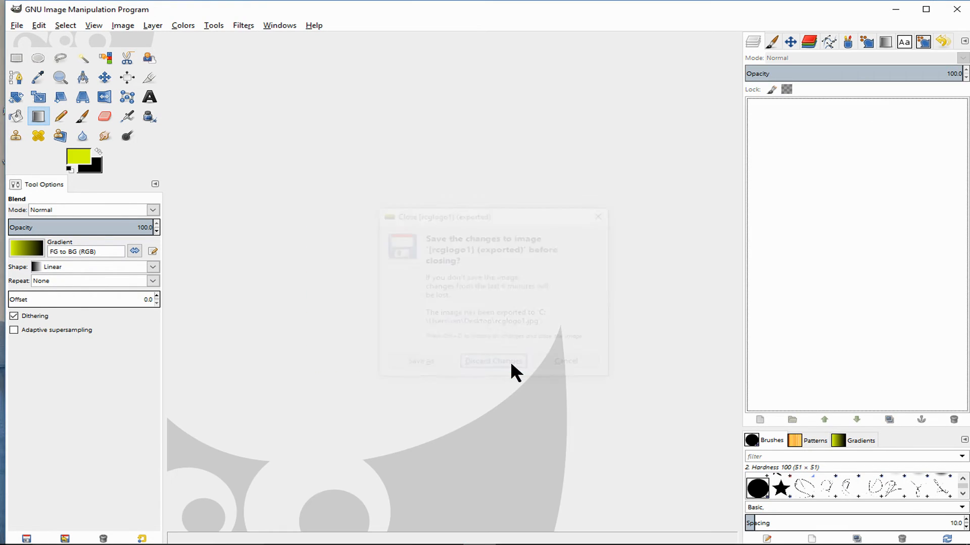
Start a new Alien Glow logo and set its glow color to dark green 1d6802.
click(15, 25)
mouse_move(36, 51)
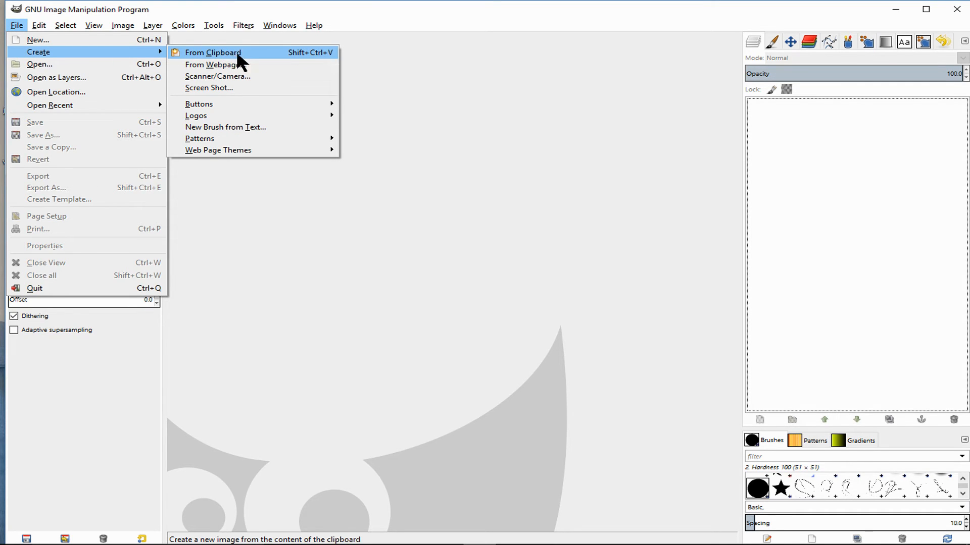
mouse_move(195, 117)
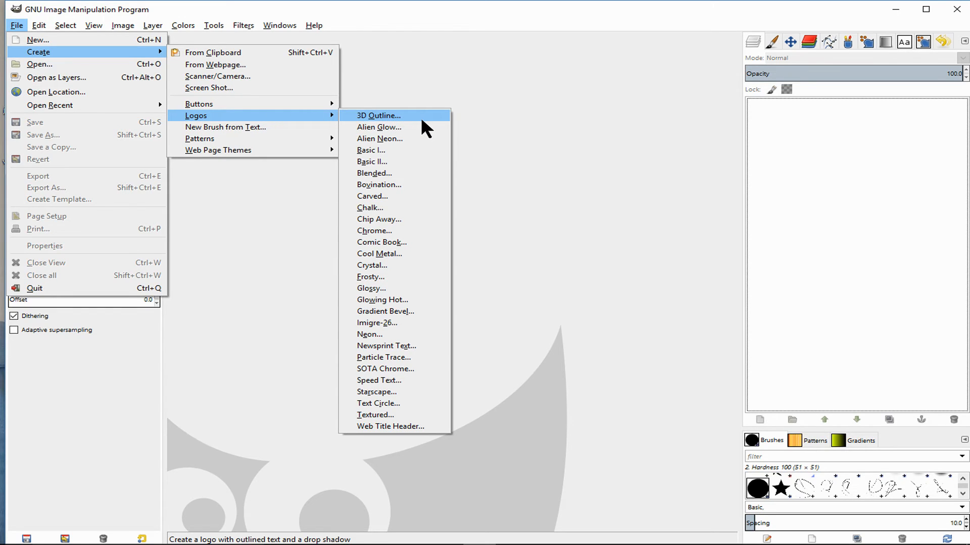
click(379, 128)
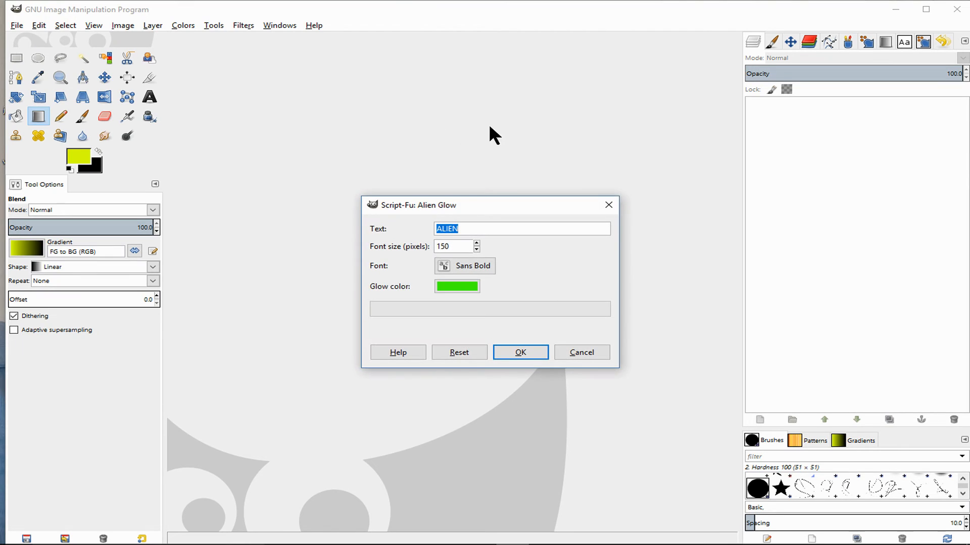
click(459, 284)
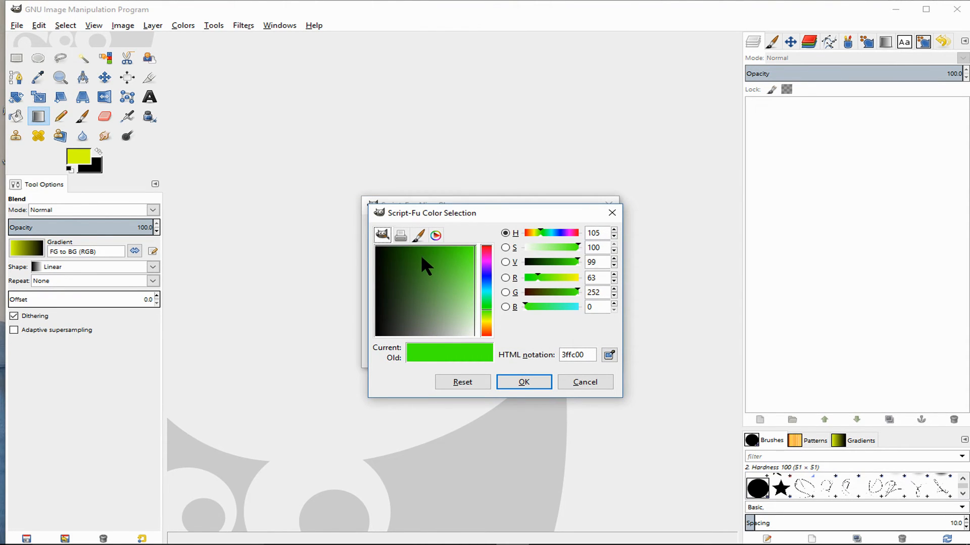
click(421, 256)
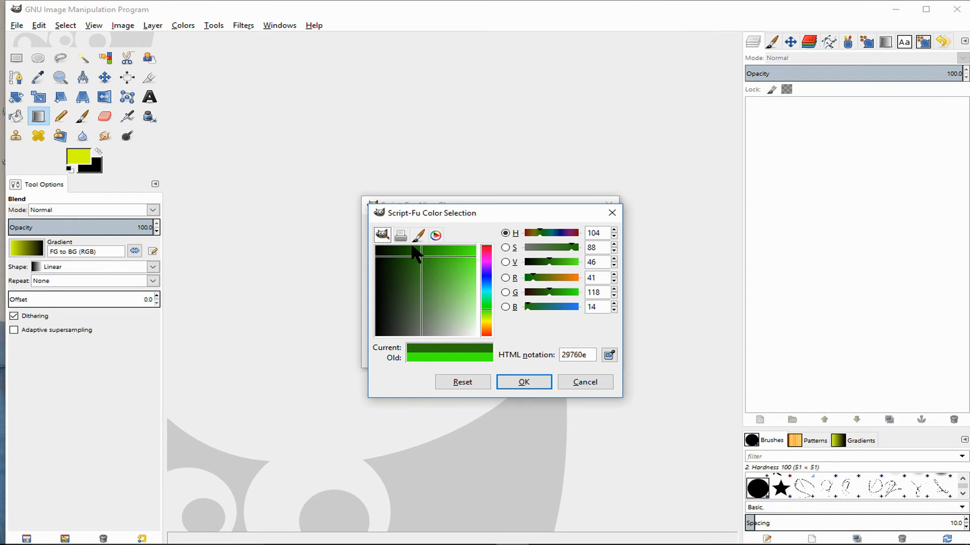
click(415, 246)
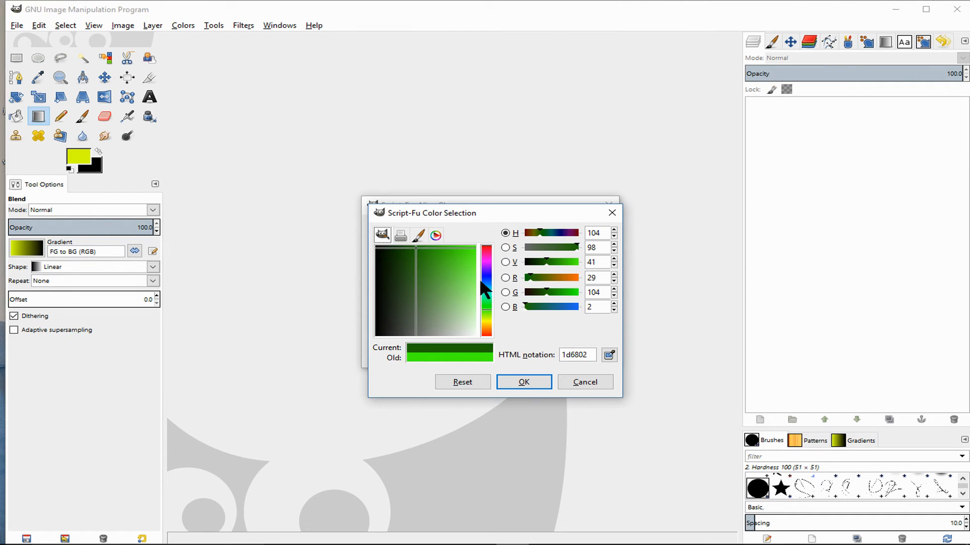
click(529, 383)
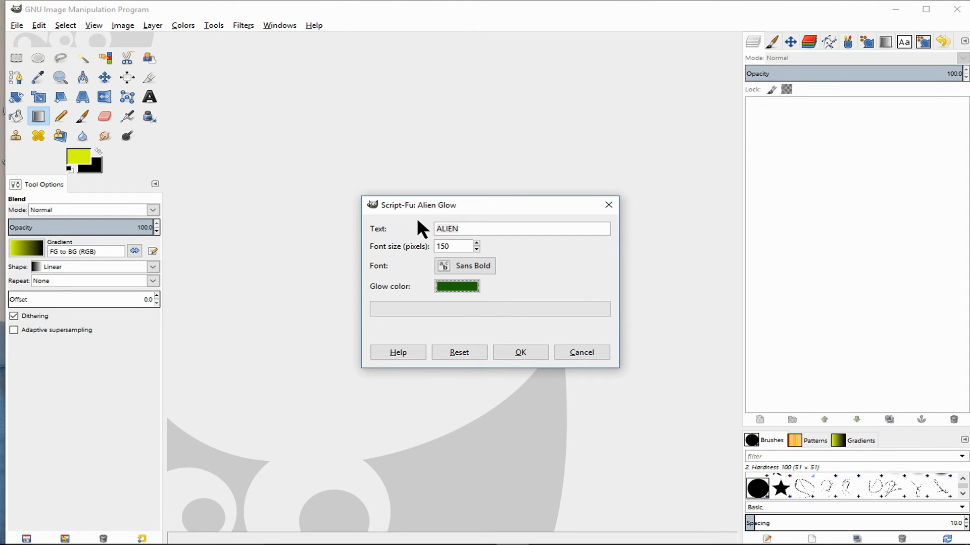
Set the logo font to Segoe MDL2 Assets and generate the Alien Glow logo with the text ALIEN.
click(485, 269)
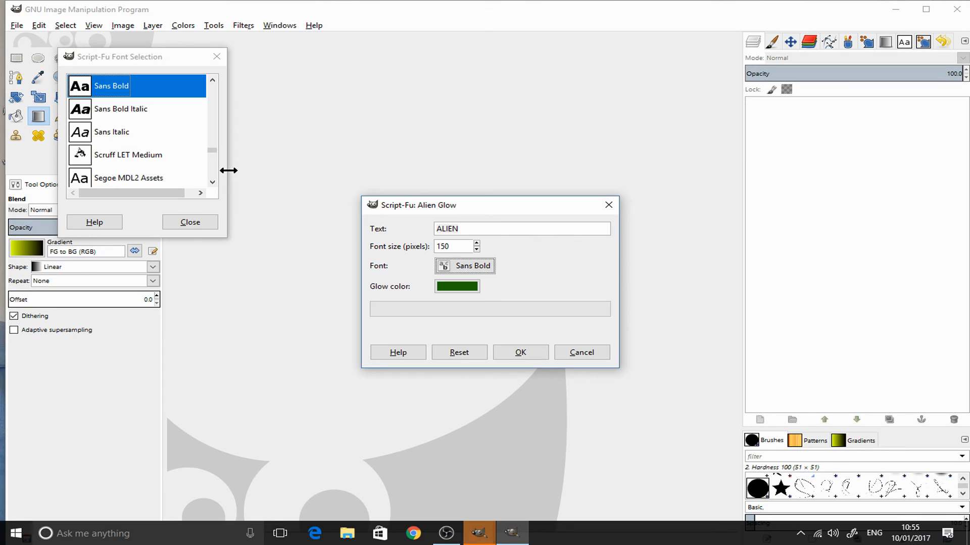
click(80, 171)
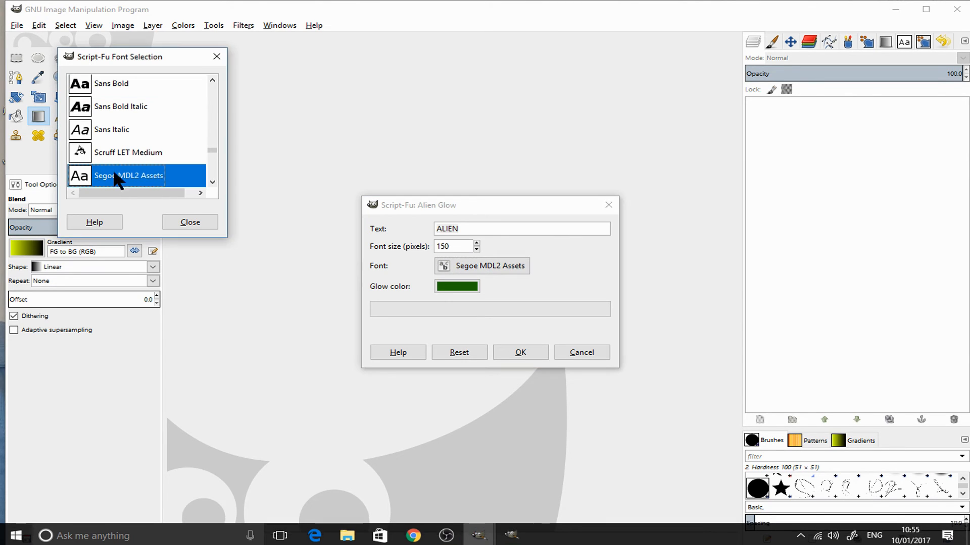
click(522, 351)
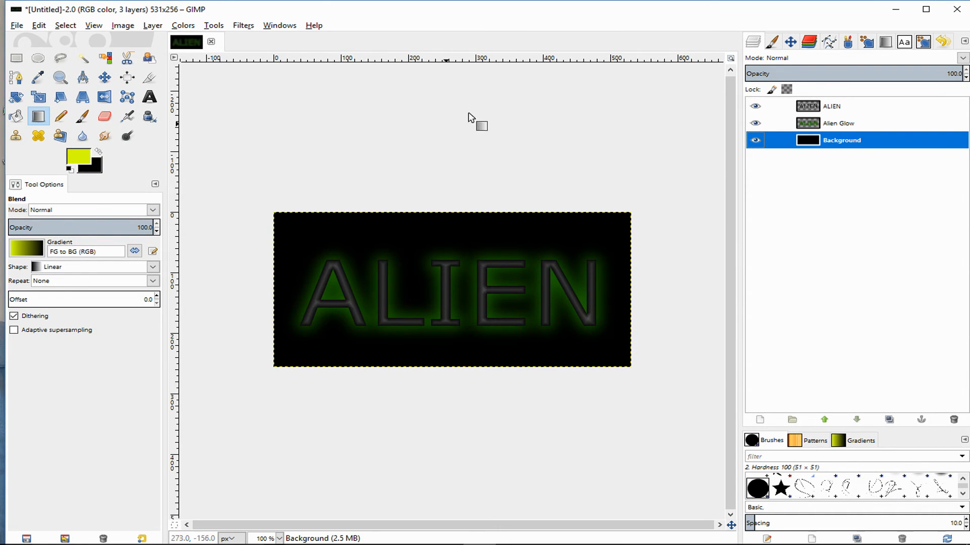
Try to select the letter A with Fuzzy Select on the Alien Glow layer, and clear the selection.
click(810, 124)
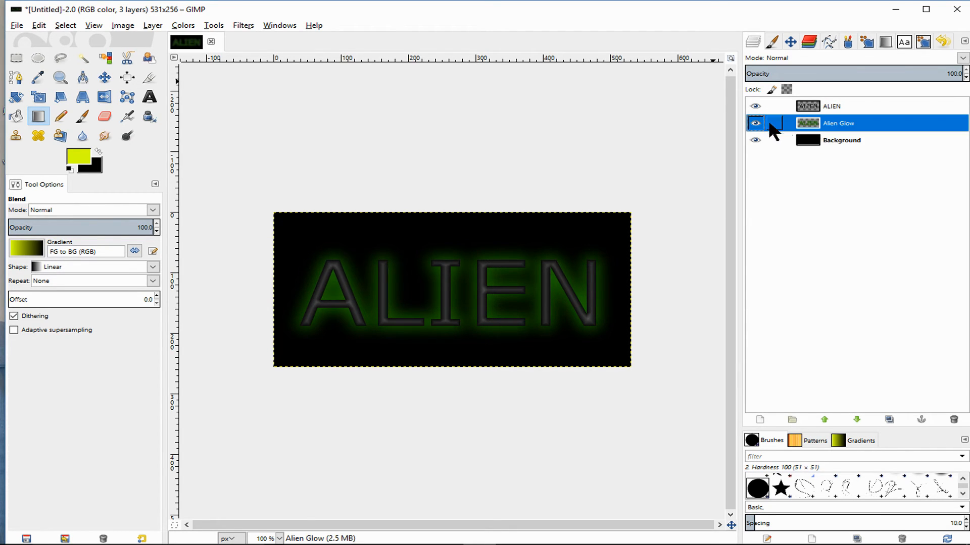
click(82, 53)
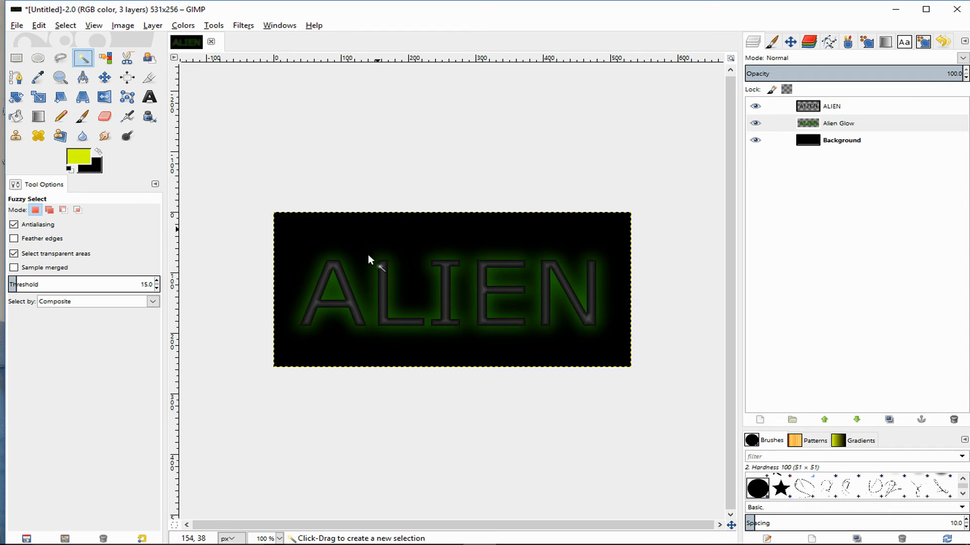
click(317, 301)
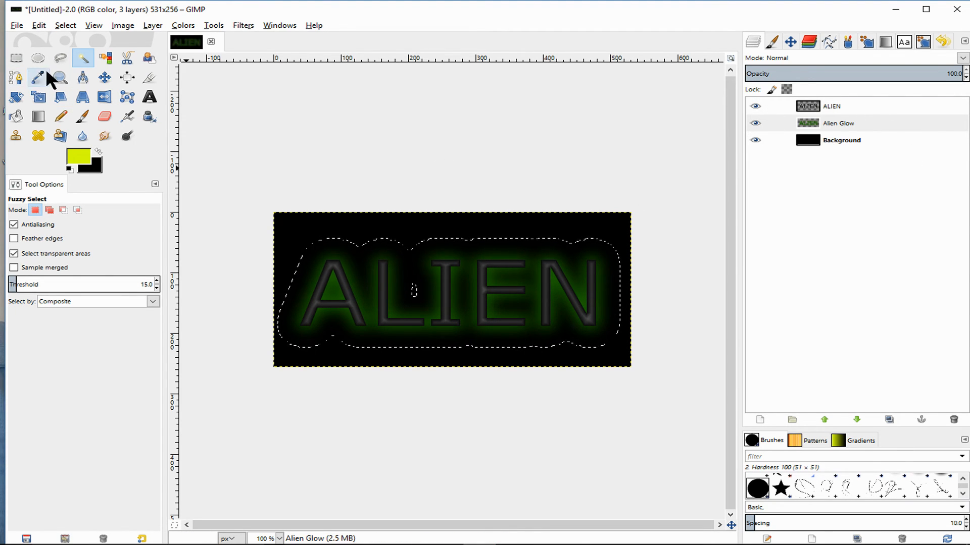
click(67, 26)
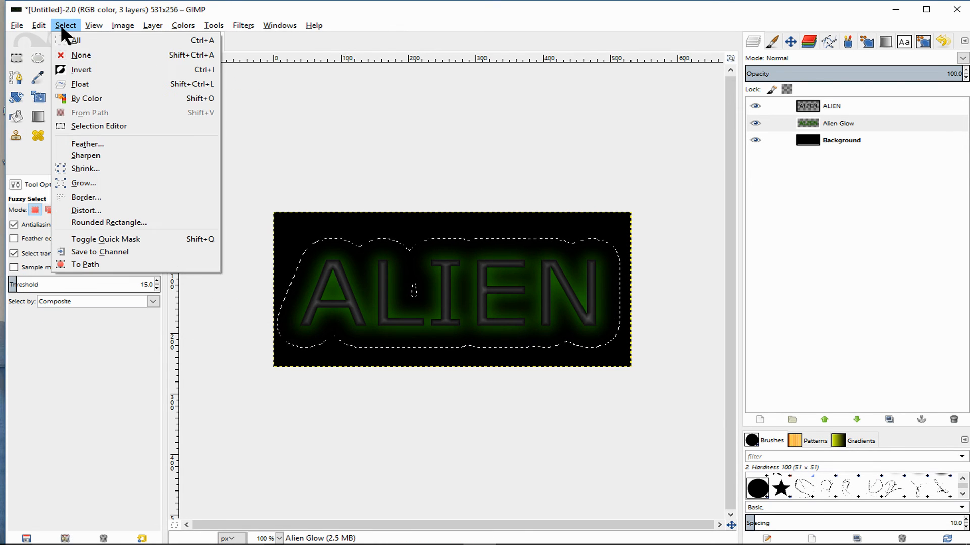
click(82, 56)
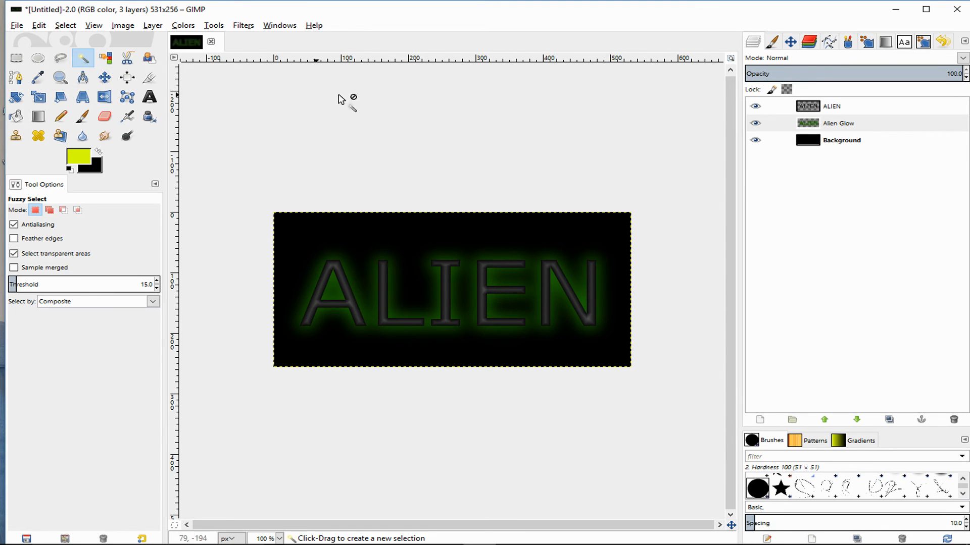
Select all five letters on the ALIEN layer with Fuzzy Select, adding each letter to the current selection.
click(811, 107)
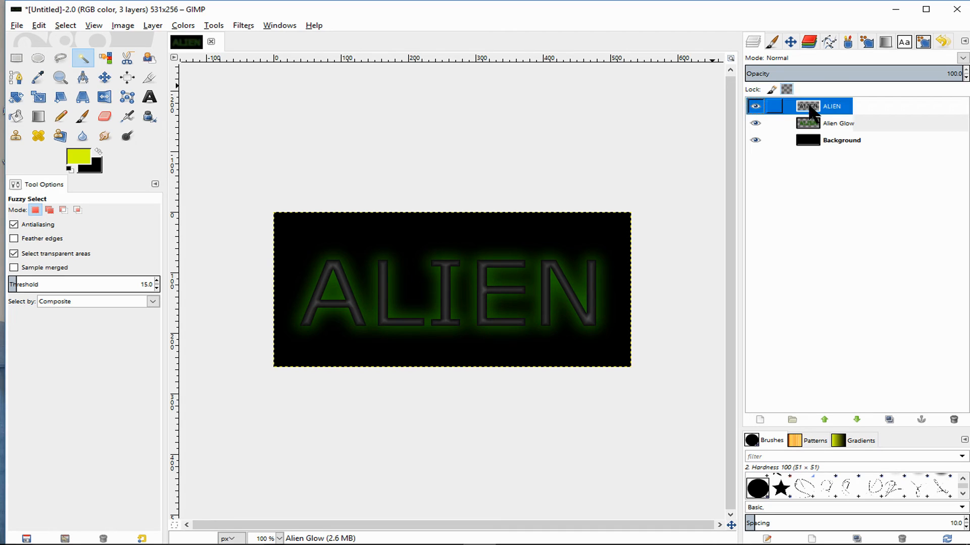
click(317, 303)
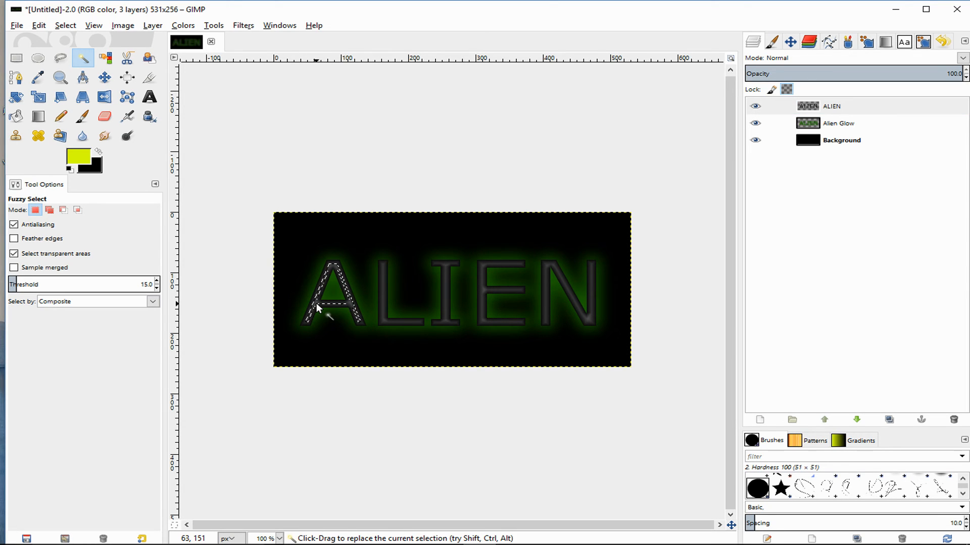
click(382, 305)
click(49, 209)
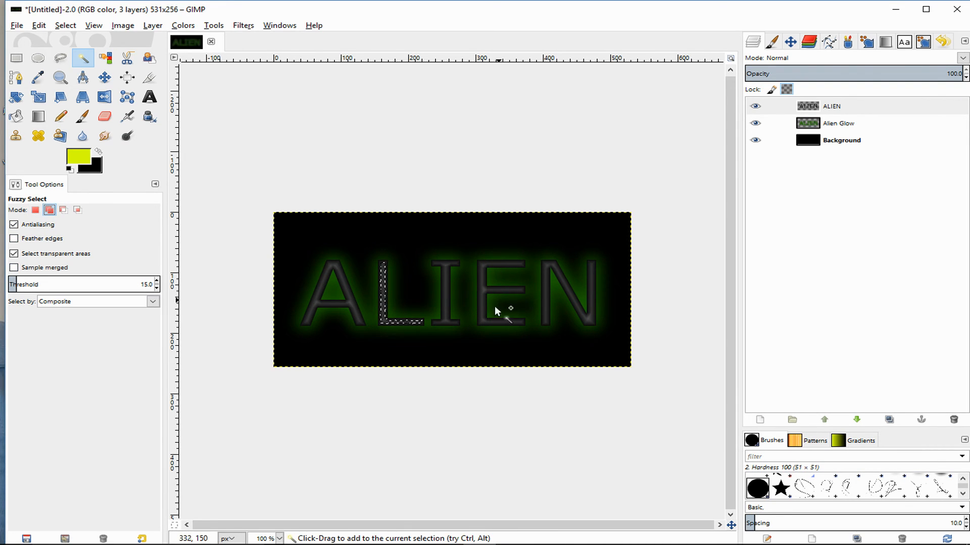
click(316, 303)
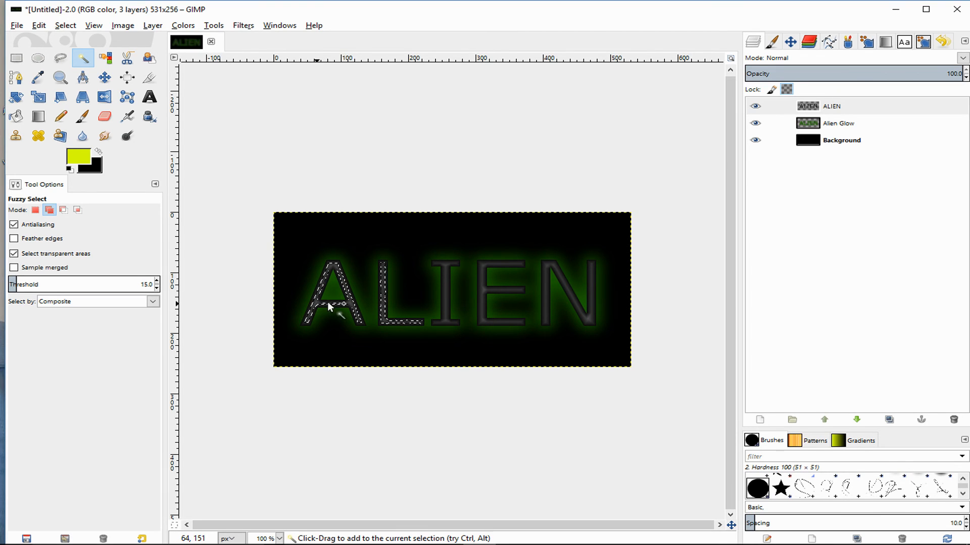
click(443, 319)
click(447, 319)
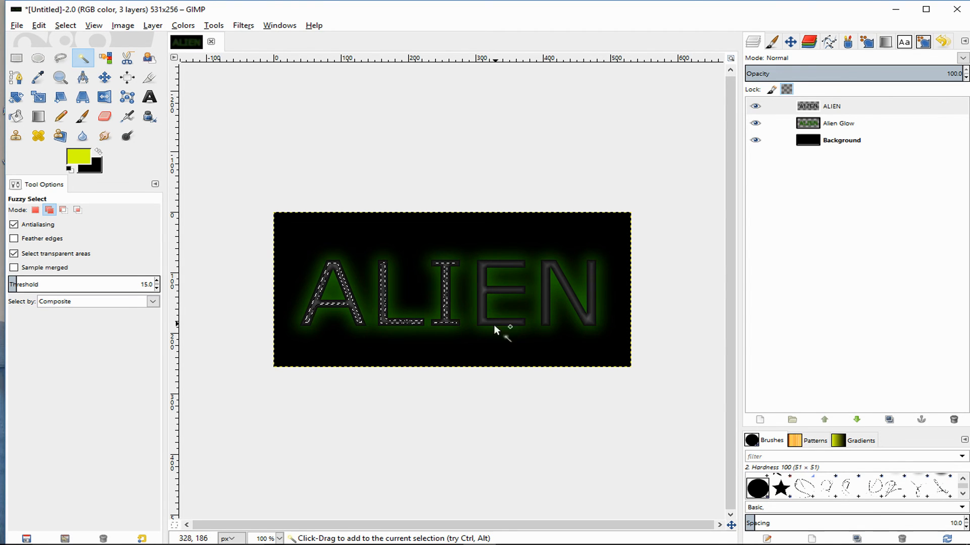
click(485, 290)
click(573, 293)
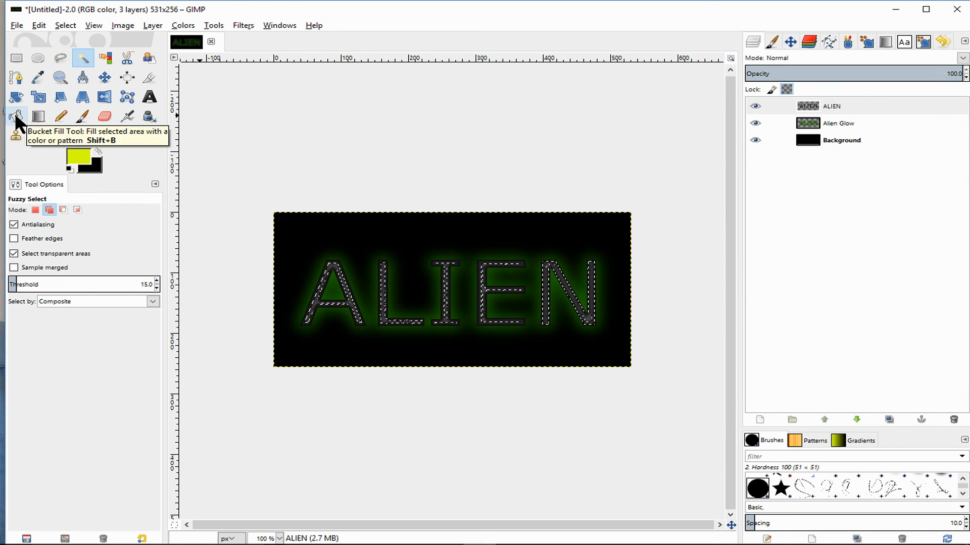
Choose the Airbrush tool and set the foreground color to pale yellow-green e2ef9a.
click(124, 114)
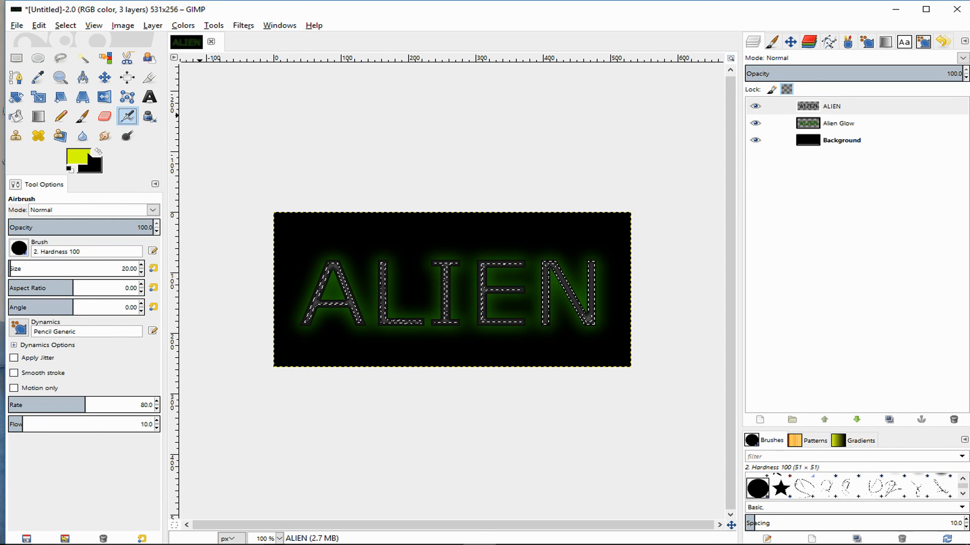
click(79, 160)
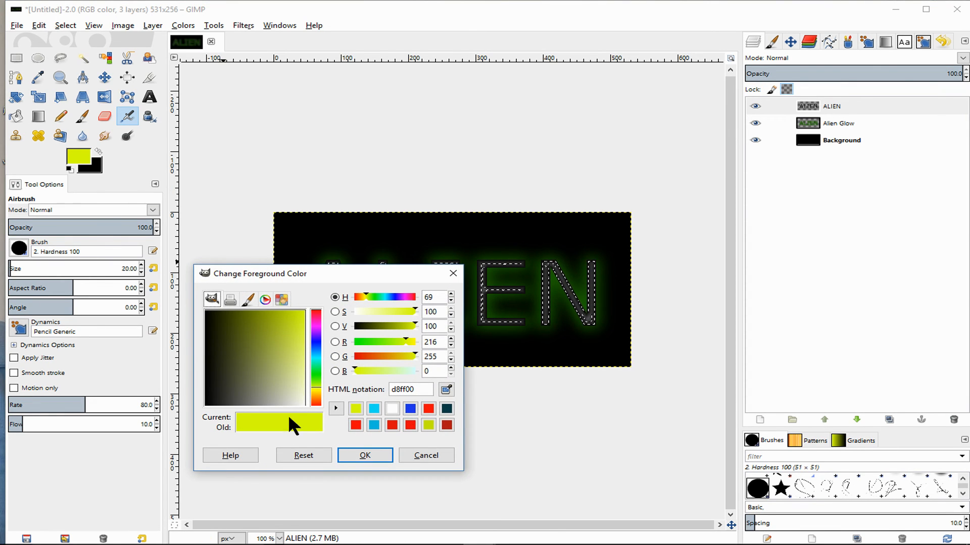
click(299, 371)
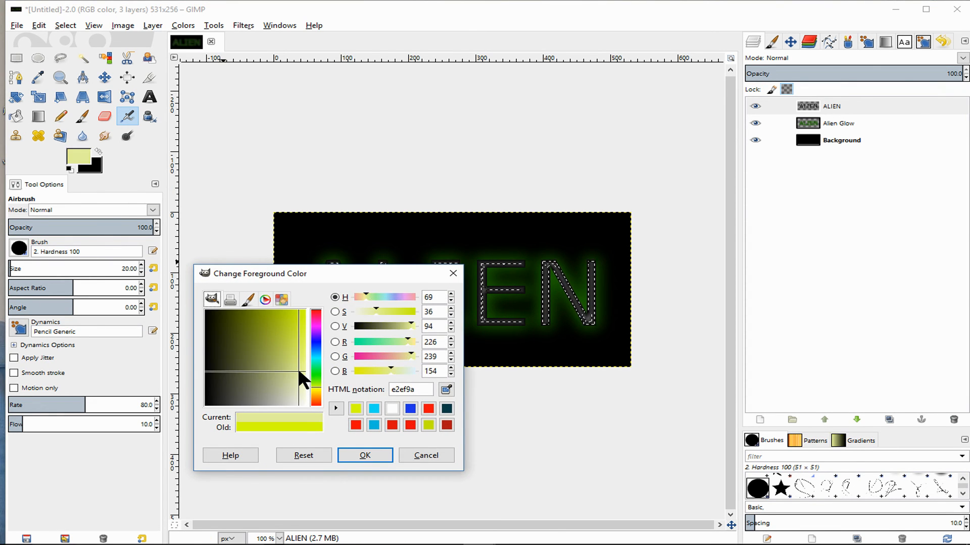
click(366, 455)
Airbrush the pale yellow-green color across the selected letters of the word ALIEN.
mouse_move(313, 328)
mouse_down()
mouse_move(335, 274)
mouse_move(363, 265)
mouse_move(335, 278)
mouse_move(322, 309)
mouse_move(328, 268)
mouse_move(352, 240)
mouse_move(357, 300)
mouse_move(379, 338)
mouse_move(331, 270)
mouse_move(354, 330)
mouse_move(347, 309)
mouse_move(332, 312)
mouse_move(366, 306)
mouse_move(383, 256)
mouse_move(401, 310)
mouse_move(391, 333)
mouse_move(373, 276)
mouse_move(366, 290)
mouse_move(389, 267)
mouse_move(390, 335)
mouse_move(468, 321)
mouse_move(441, 261)
mouse_move(533, 271)
mouse_up()
mouse_move(484, 274)
mouse_down()
mouse_move(556, 334)
mouse_move(531, 326)
mouse_move(531, 303)
mouse_move(477, 287)
mouse_move(493, 328)
mouse_move(555, 325)
mouse_move(551, 259)
mouse_move(571, 274)
mouse_move(590, 319)
mouse_move(604, 289)
mouse_up()
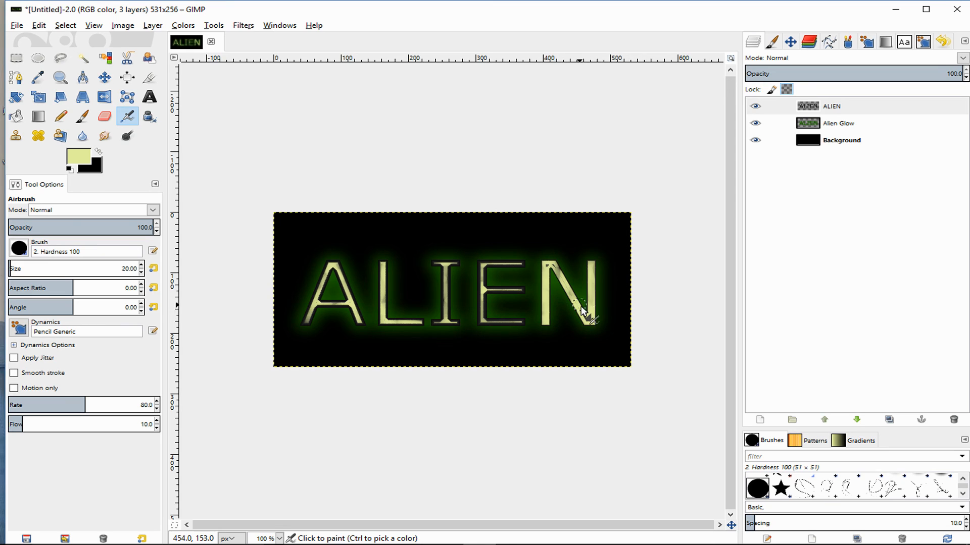
drag(581, 309, 586, 322)
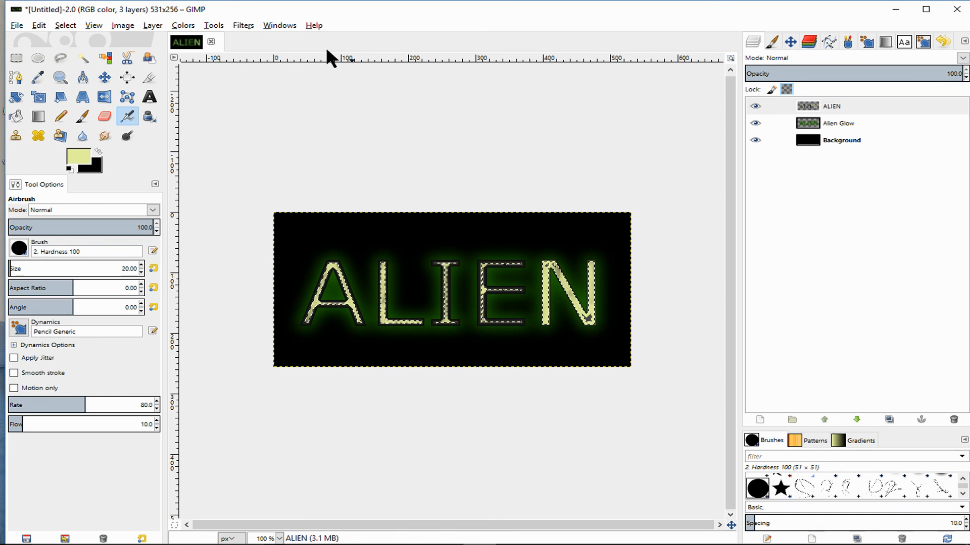
Clear the letter selection and flatten the ALIEN logo into a single layer.
click(70, 26)
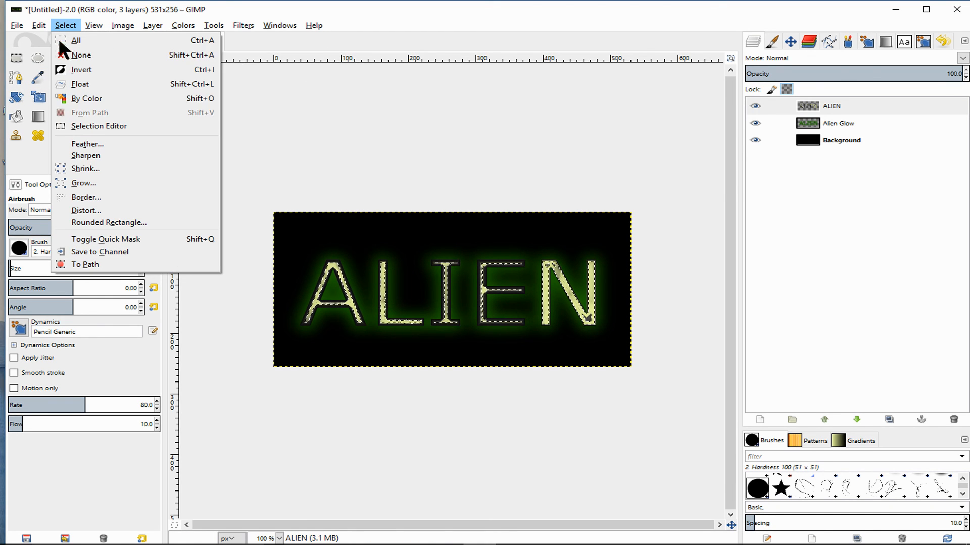
click(79, 53)
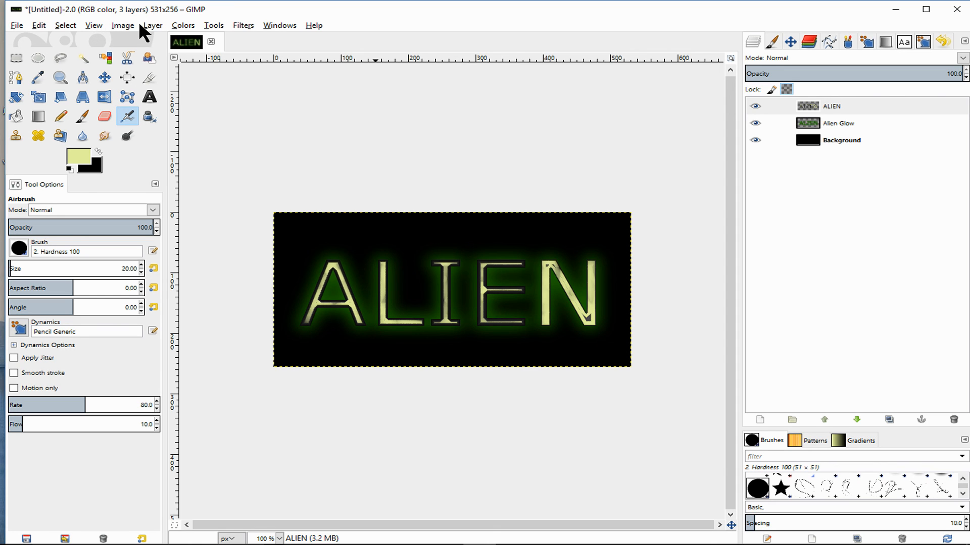
click(122, 25)
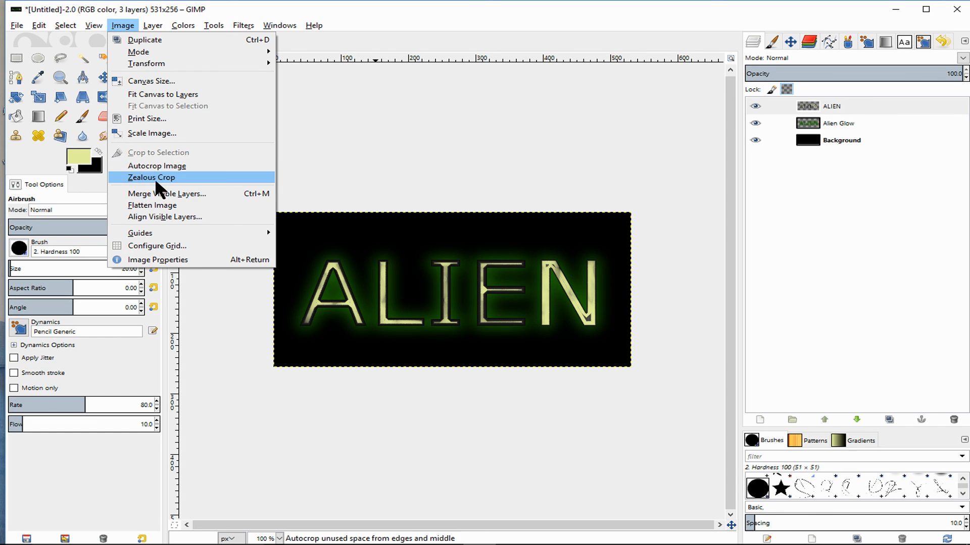
click(159, 205)
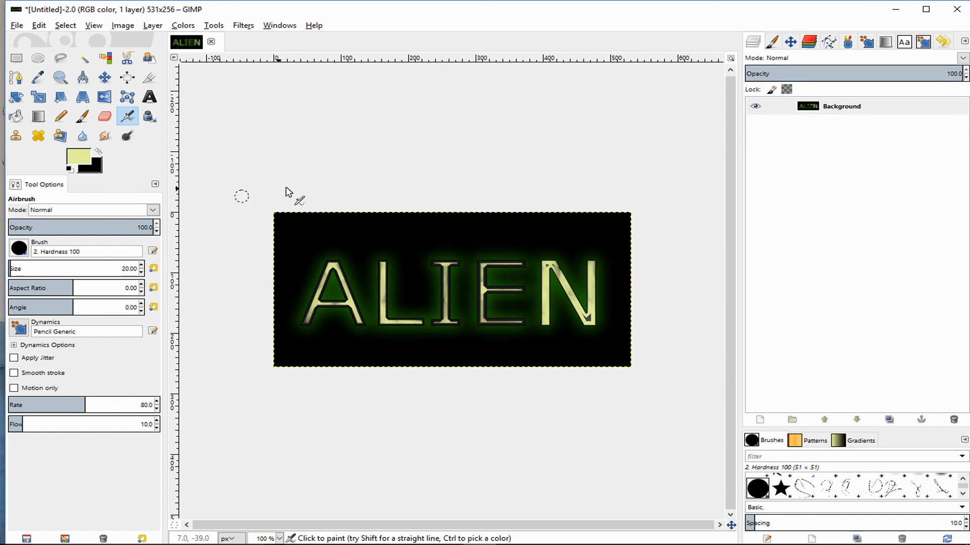
Export the flattened logo to the Desktop as alien.jpg.
click(17, 24)
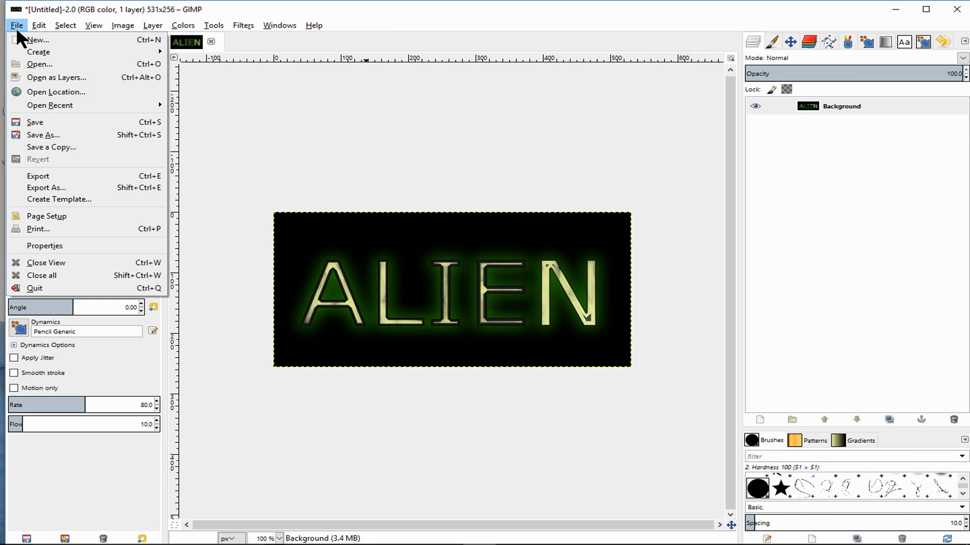
click(34, 175)
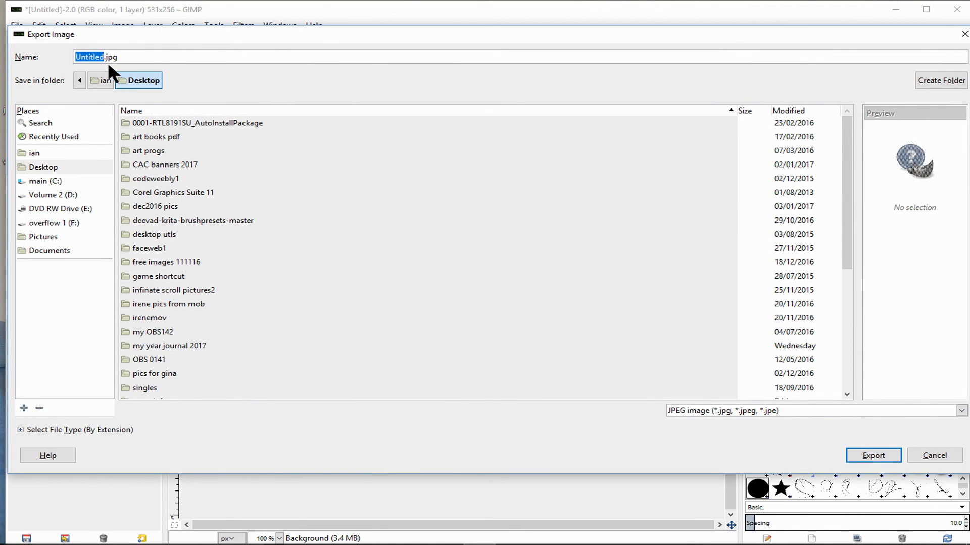
click(103, 59)
key(shift+End)
click(131, 56)
drag(103, 57, 73, 59)
key(BackSpace)
text(al)
text(ien)
key(Return)
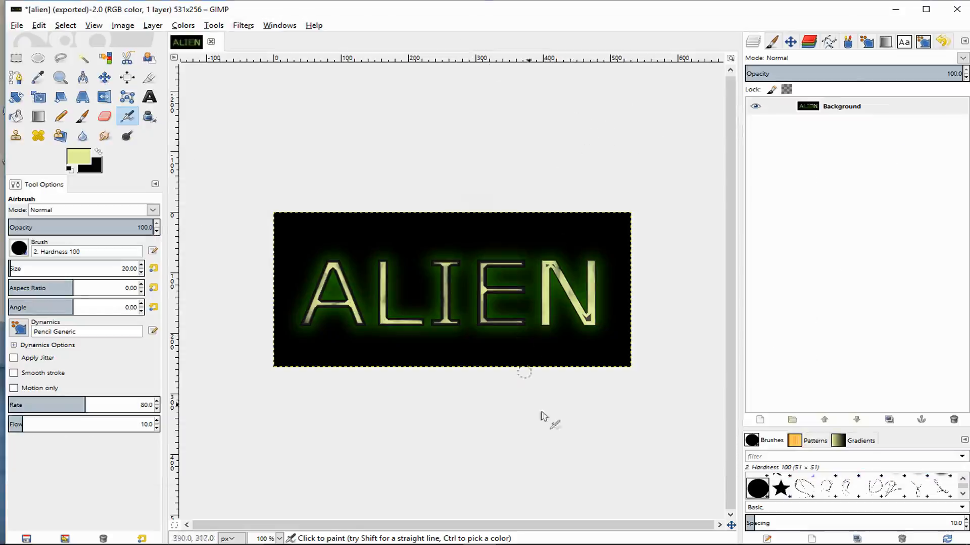
mouse_move(477, 536)
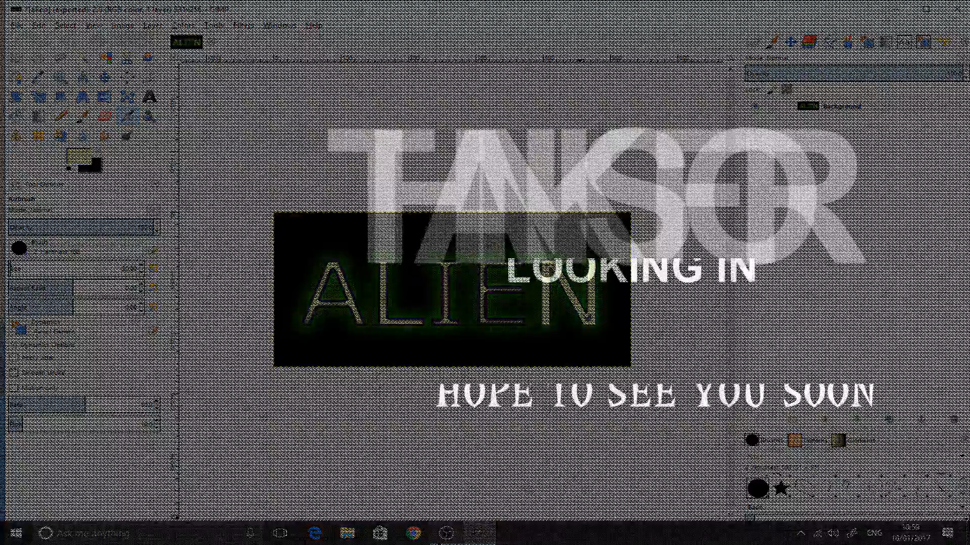